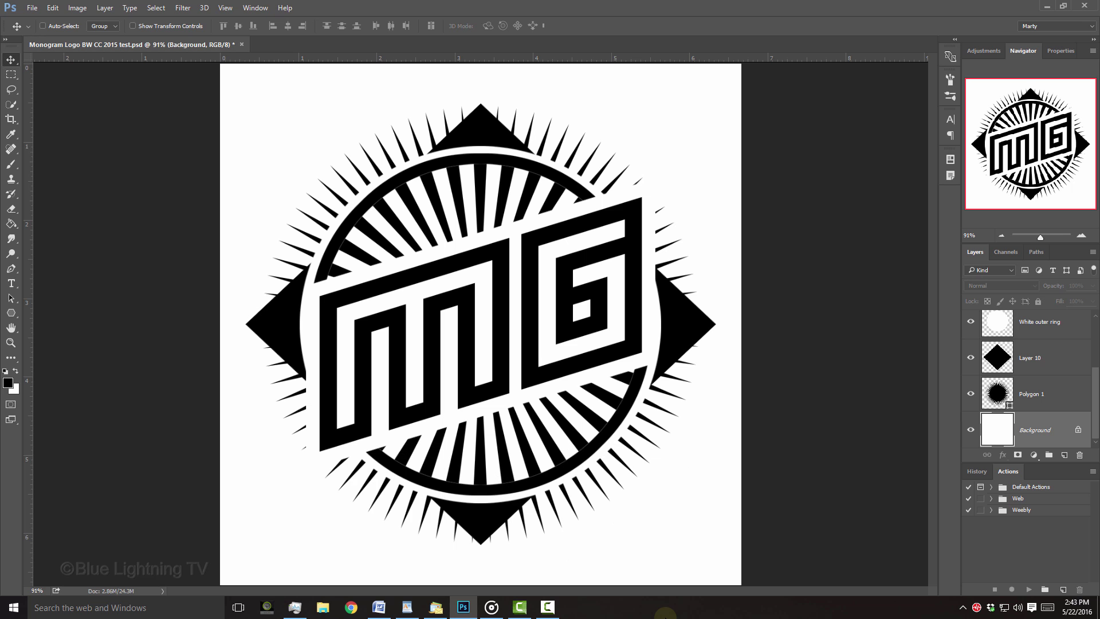
- Create a new white document 1000 × 1000 pixels in size
{"action": "key", "text": "ctrl+n"}
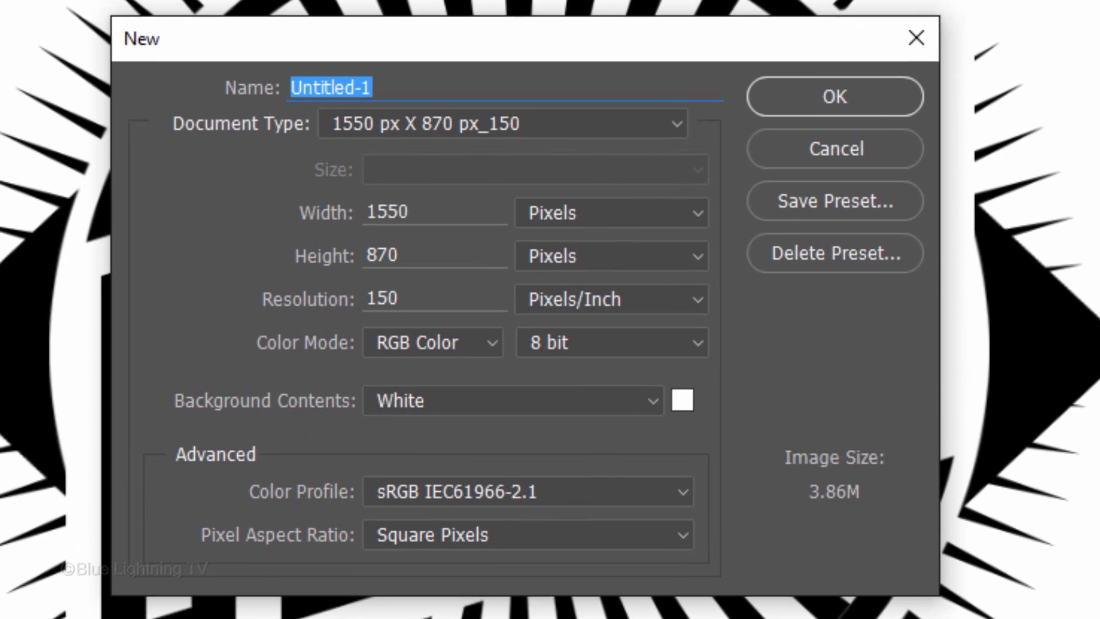
{"action": "double_click", "coordinate": [387, 211]}
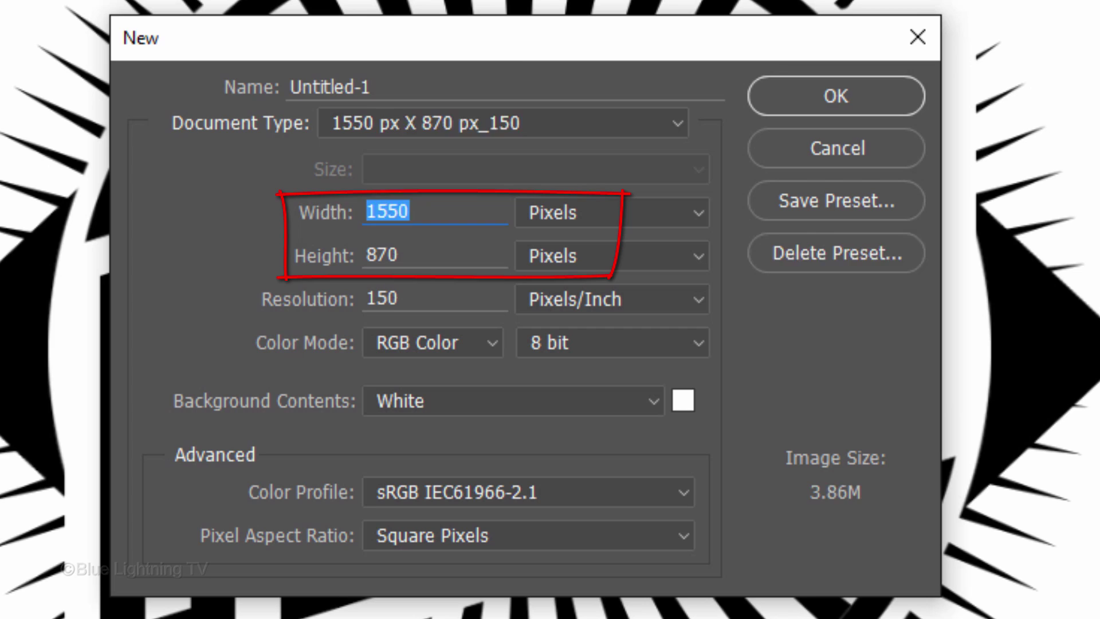
{"action": "type", "text": "1000"}
{"action": "left_click", "coordinate": [433, 248]}
{"action": "key", "text": "BackSpace"}
{"action": "key", "text": "BackSpace"}
{"action": "key", "text": "BackSpace"}
{"action": "type", "text": "1000"}
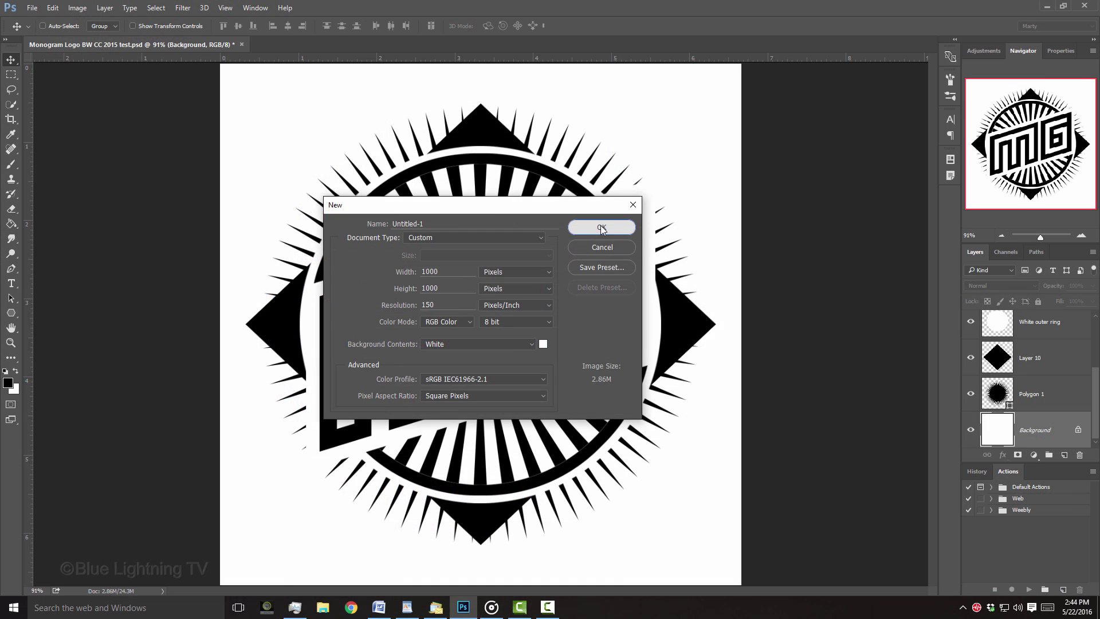
{"action": "left_click", "coordinate": [830, 92]}
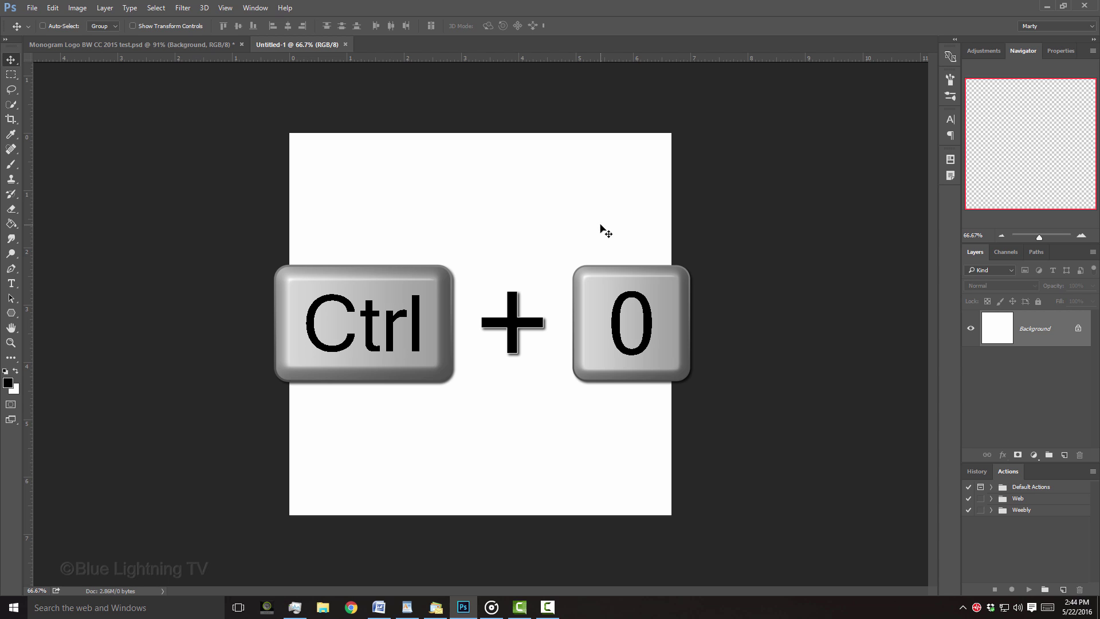
- Fit the canvas to the window and drag horizontal and vertical guides crossing at its centre
{"action": "key", "text": "ctrl+0"}
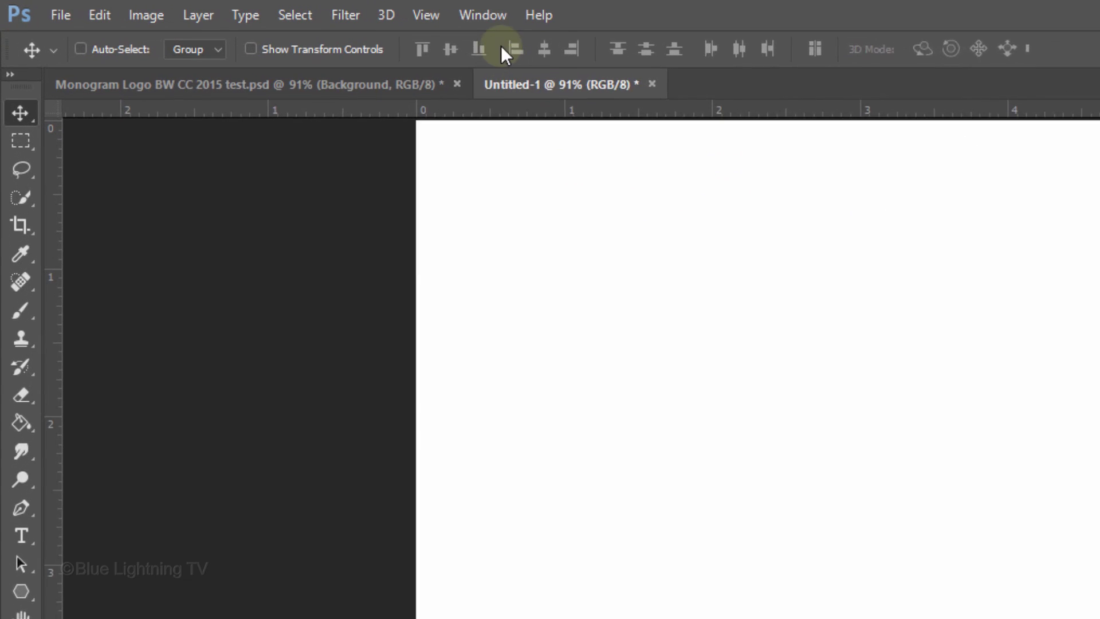
{"action": "left_click", "coordinate": [230, 9]}
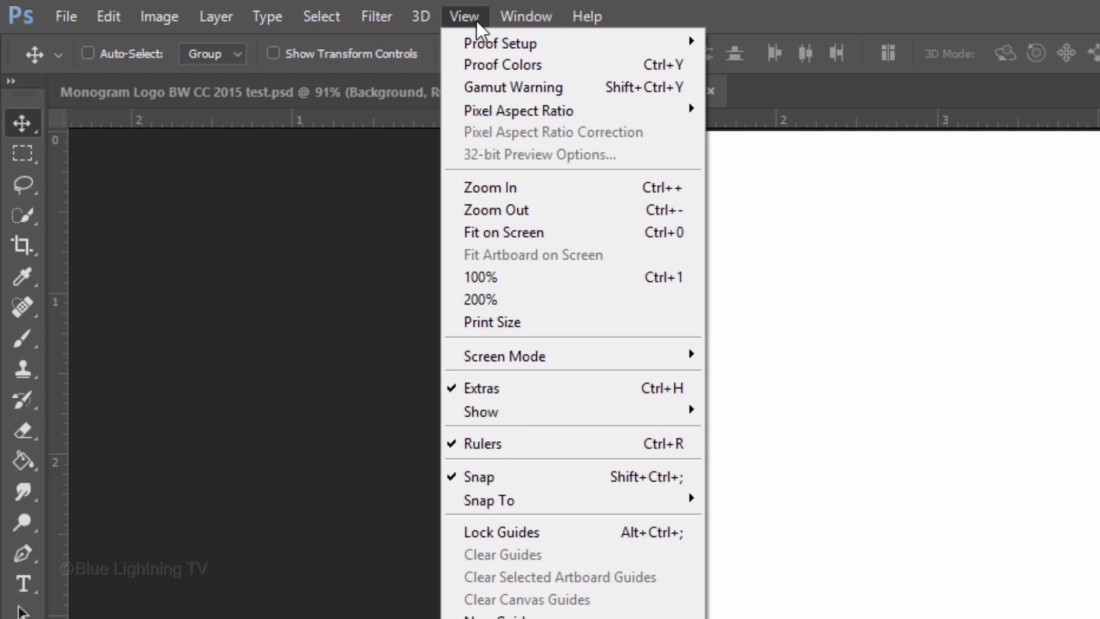
{"action": "left_click", "coordinate": [472, 16]}
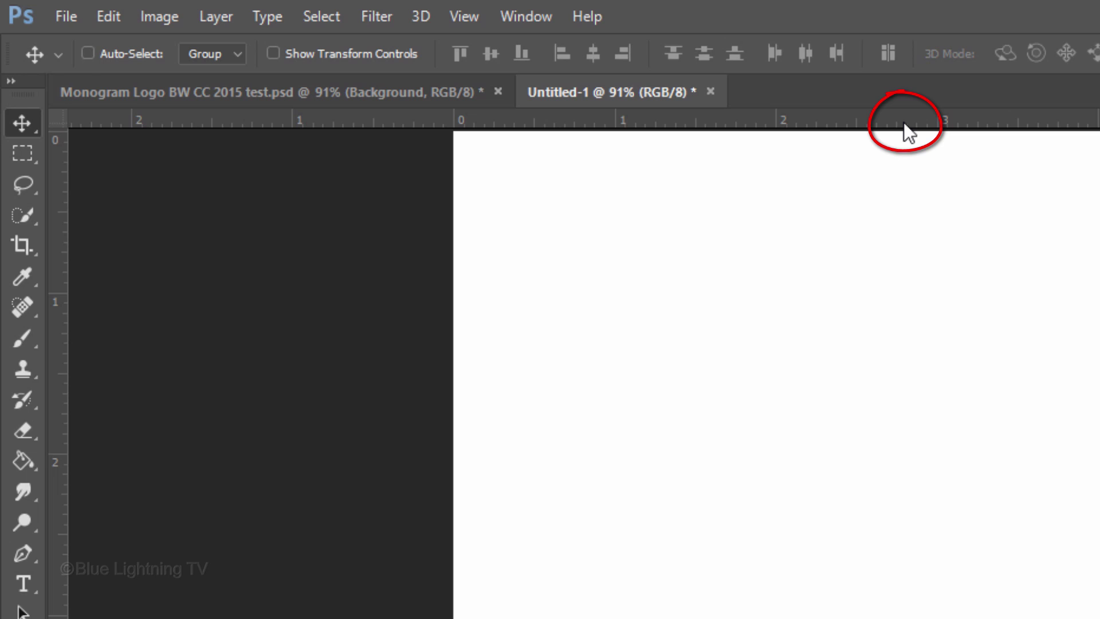
{"action": "mouse_move", "coordinate": [903, 122]}
{"action": "left_mouse_down"}
{"action": "mouse_move", "coordinate": [916, 507]}
{"action": "mouse_move", "coordinate": [933, 618]}
{"action": "left_mouse_up"}
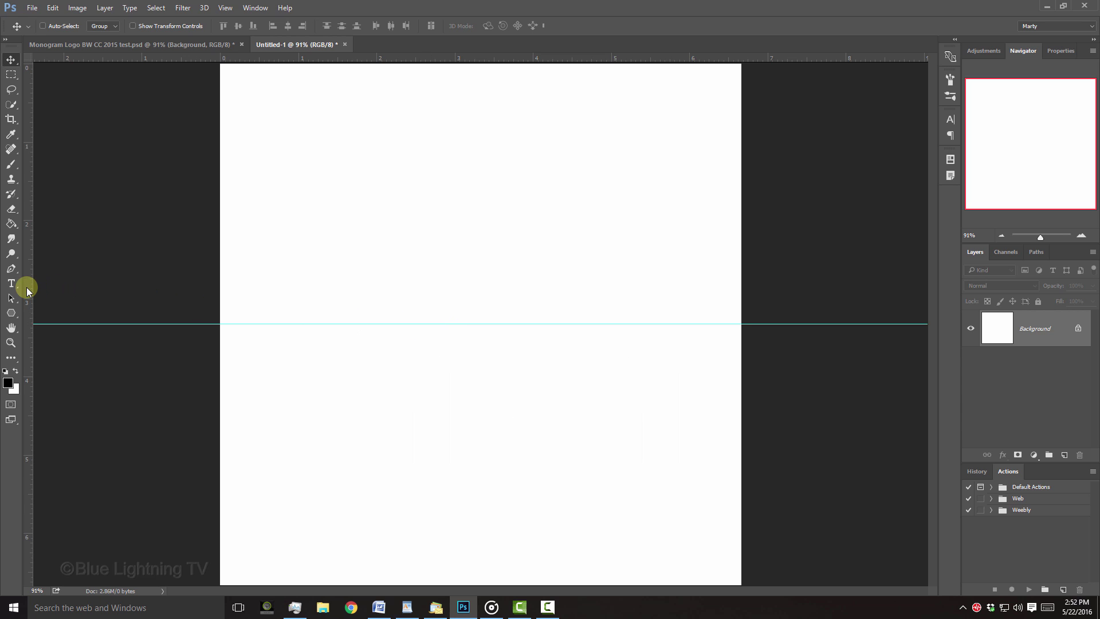
{"action": "left_click_drag", "start_coordinate": [27, 291], "coordinate": [483, 279]}
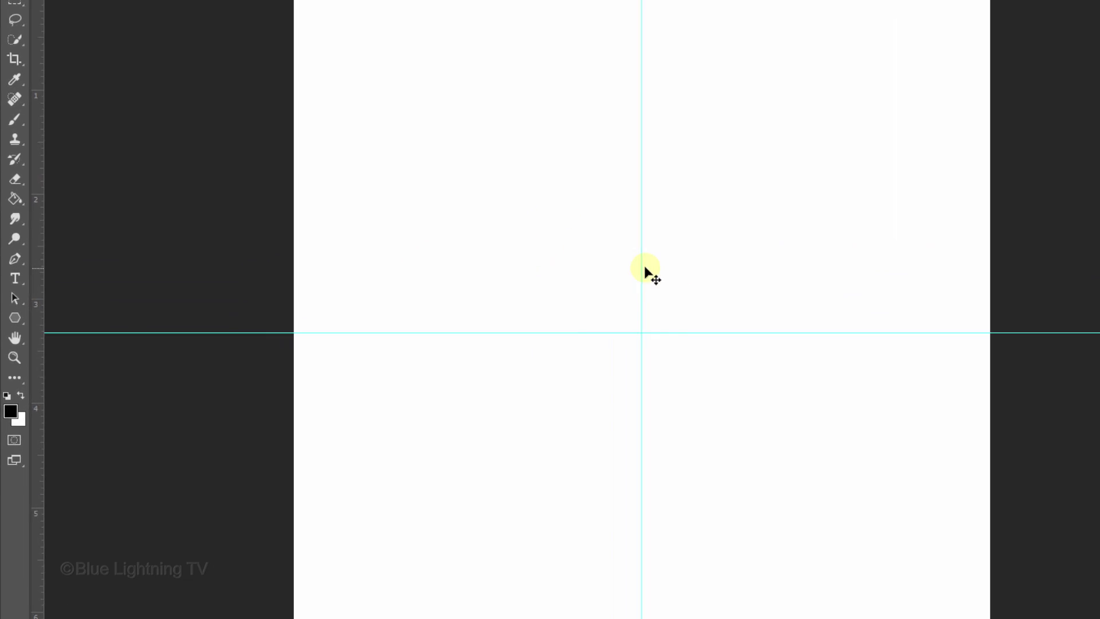
{"action": "left_click", "coordinate": [92, 213]}
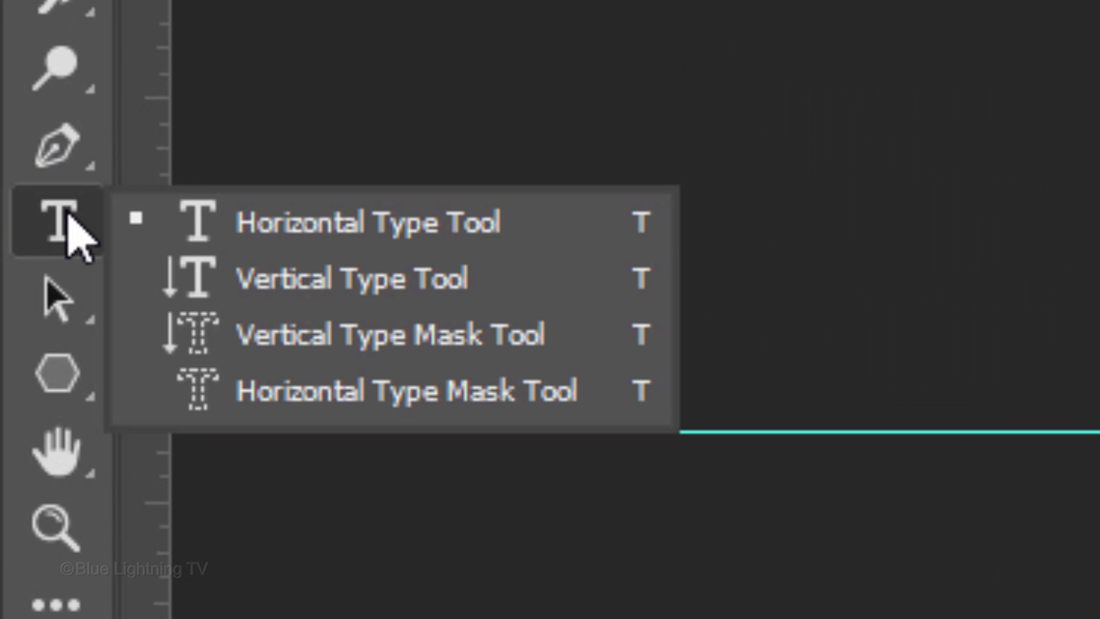
- Set the Horizontal Type tool to Unlearned 2 BRK Normal font with Sharp anti-aliasing
{"action": "left_click", "coordinate": [378, 235]}
{"action": "left_click", "coordinate": [498, 105]}
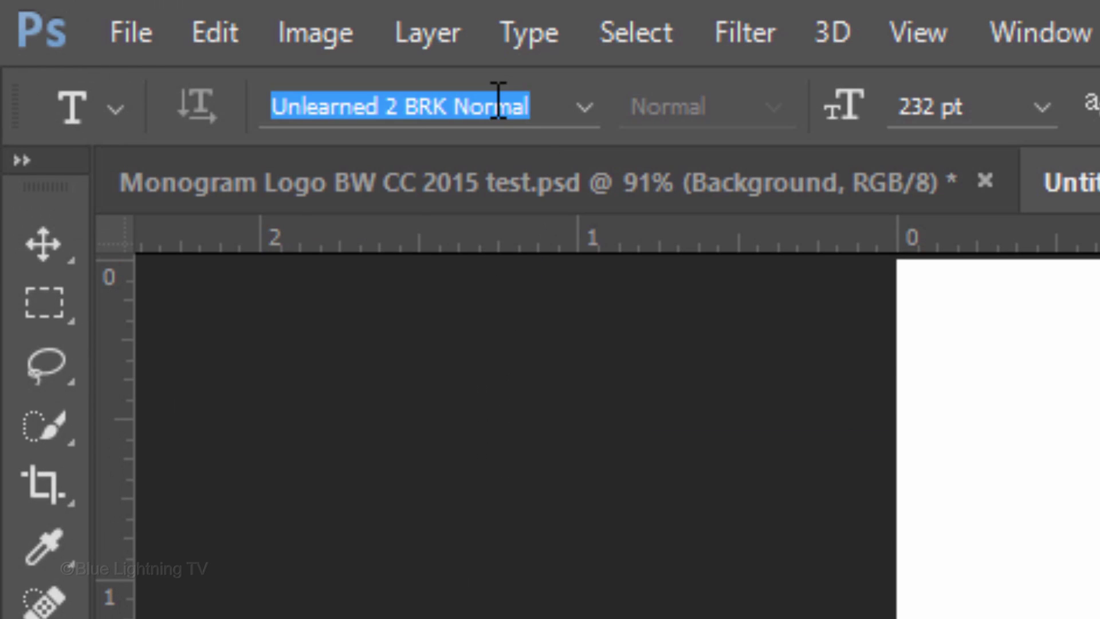
{"action": "type", "text": "Unl"}
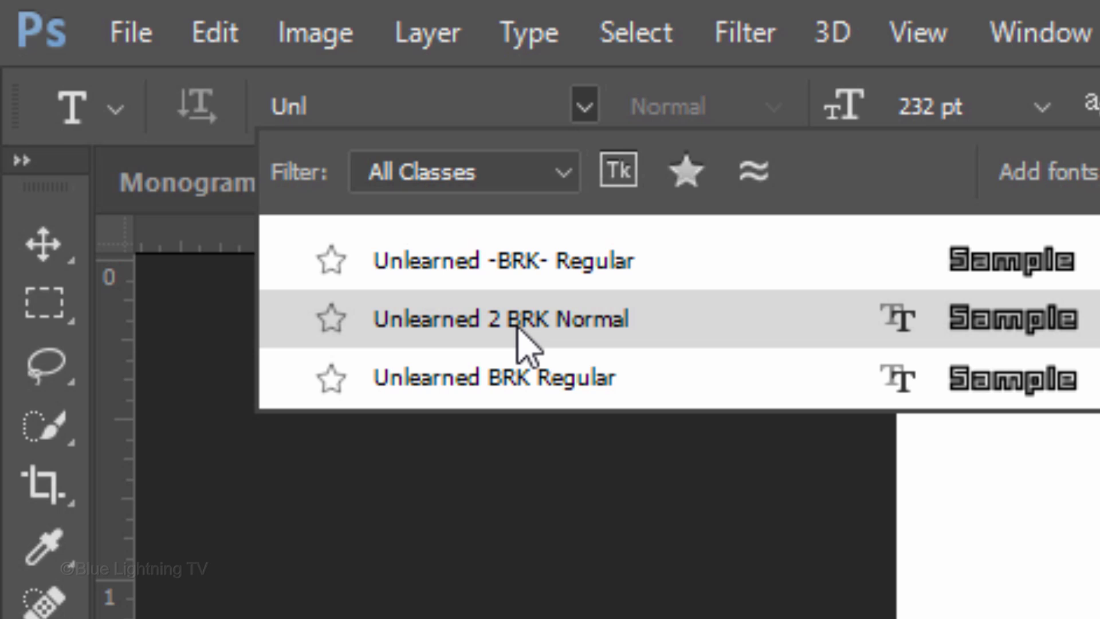
{"action": "left_click", "coordinate": [518, 330]}
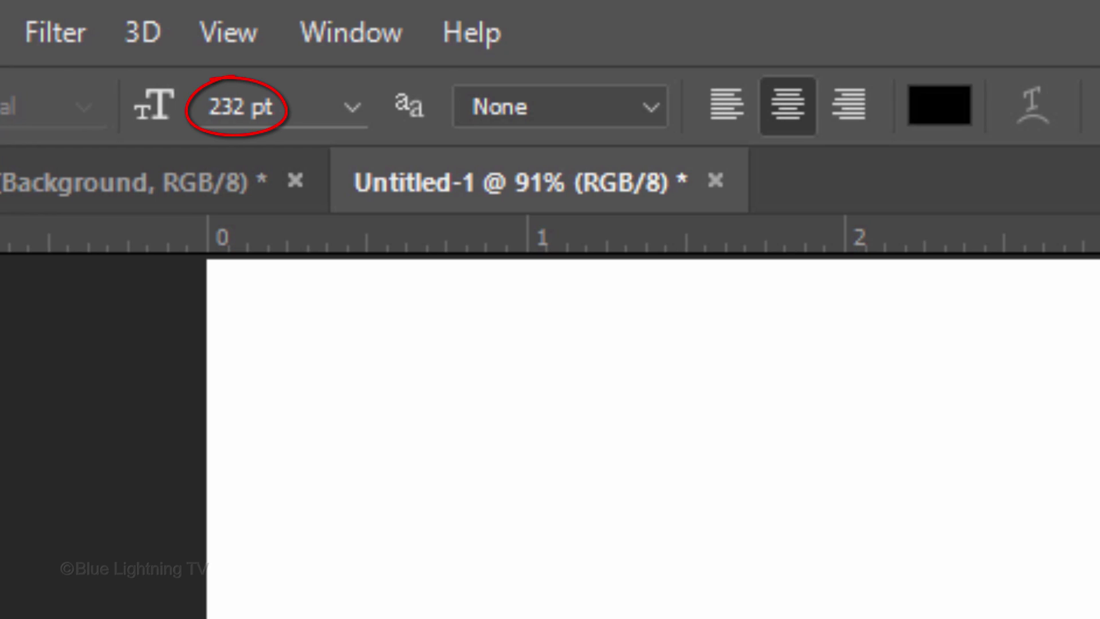
{"action": "left_click", "coordinate": [652, 112]}
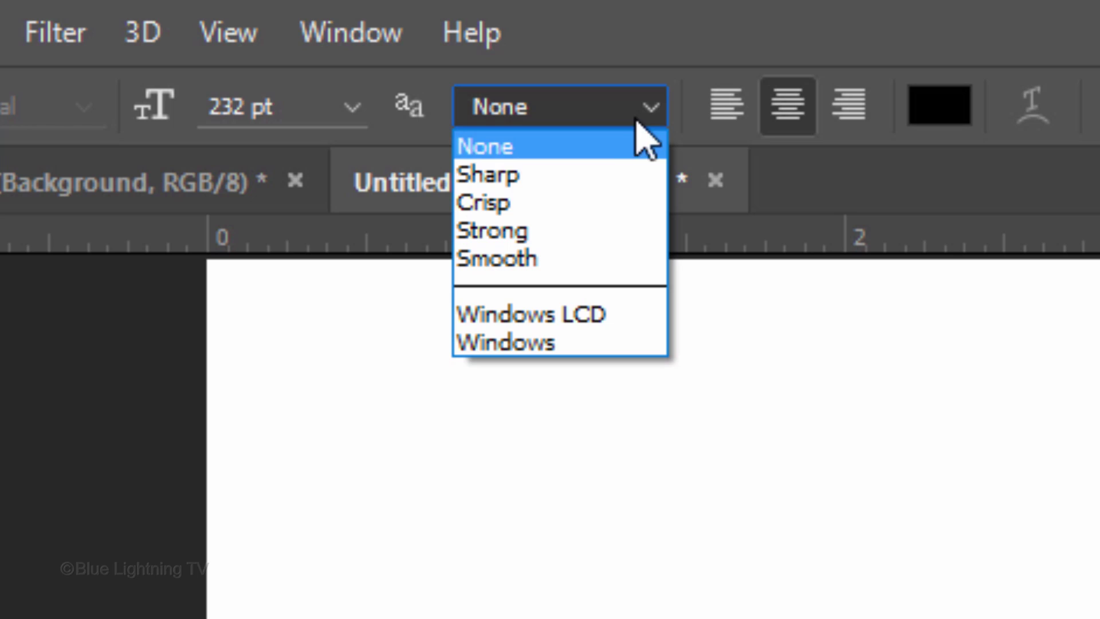
{"action": "left_click", "coordinate": [628, 175]}
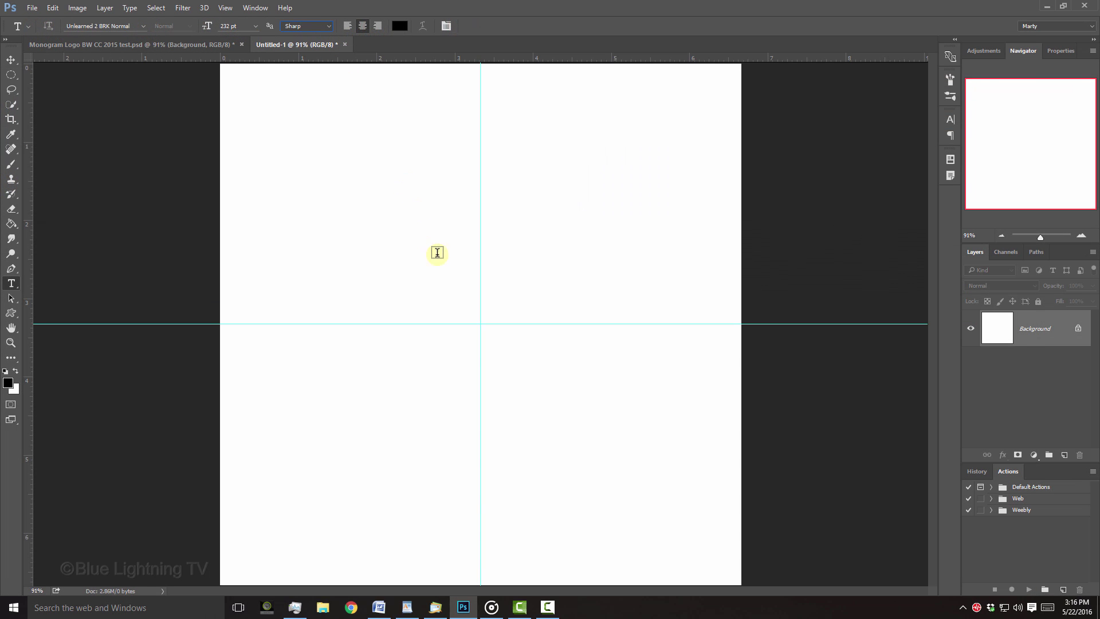
- Type 'MG' on the canvas and align it to the canvas centre horizontally and vertically
{"action": "left_click", "coordinate": [445, 286]}
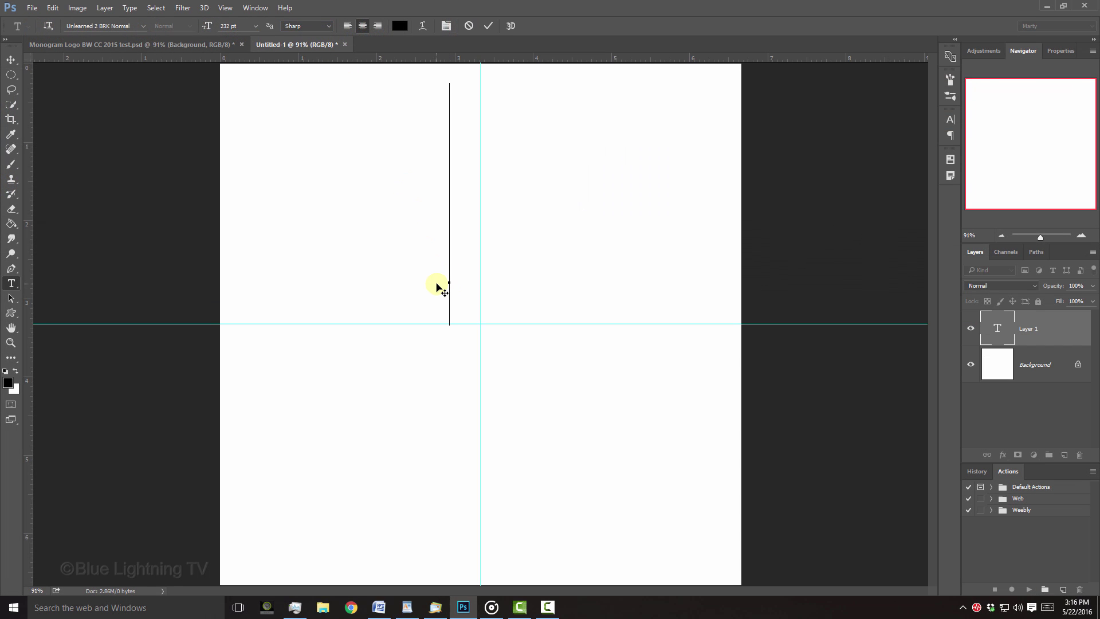
{"action": "type", "text": "MG"}
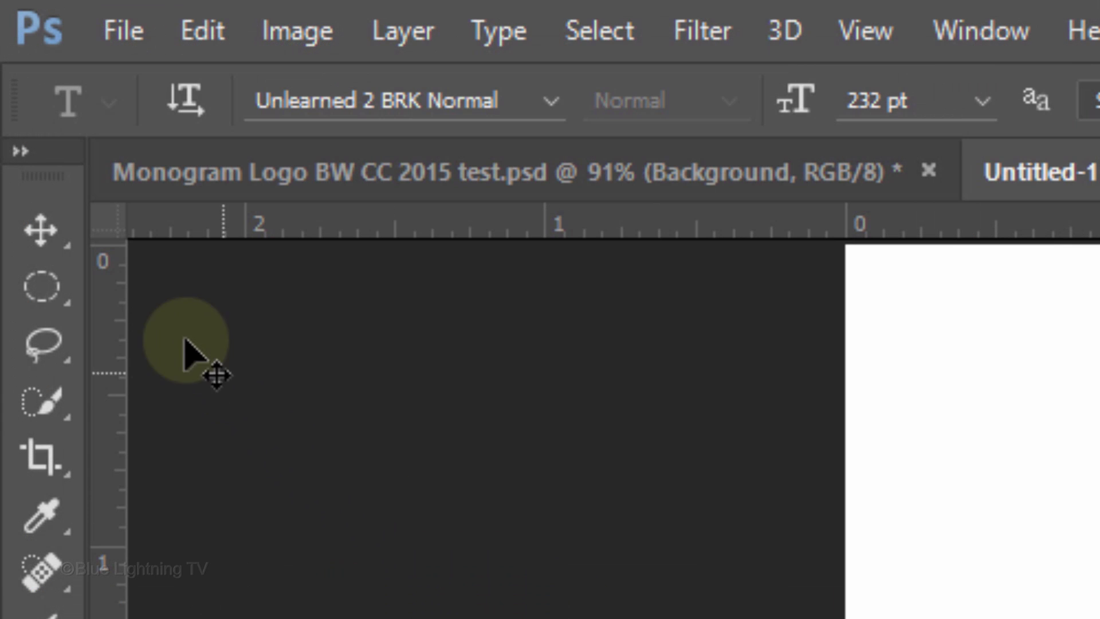
{"action": "left_click", "coordinate": [12, 60]}
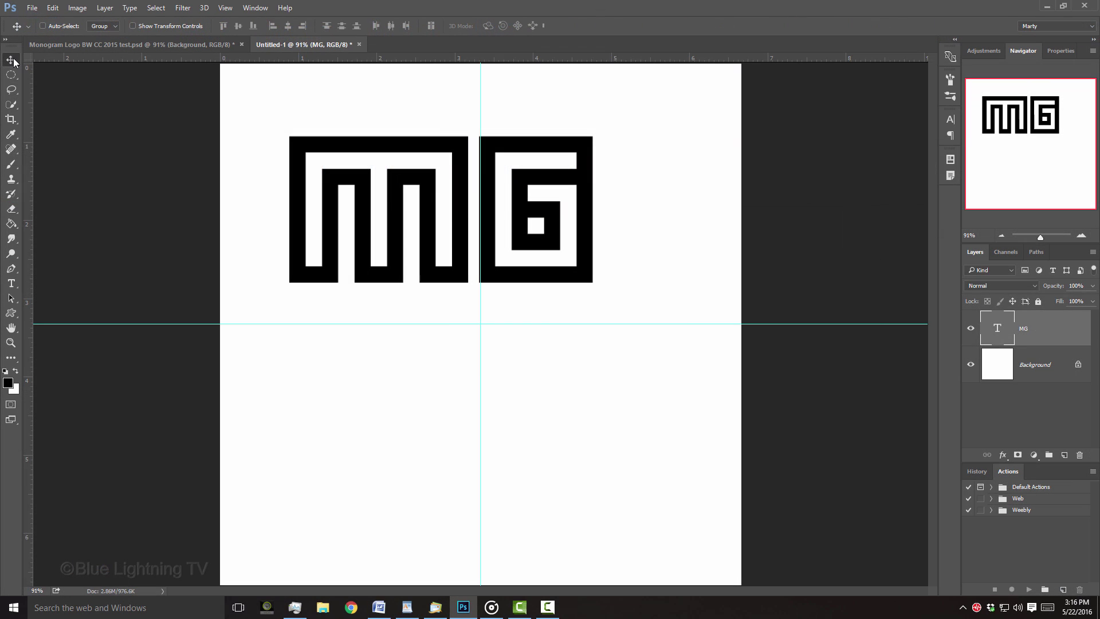
{"action": "key", "text": "ctrl+a"}
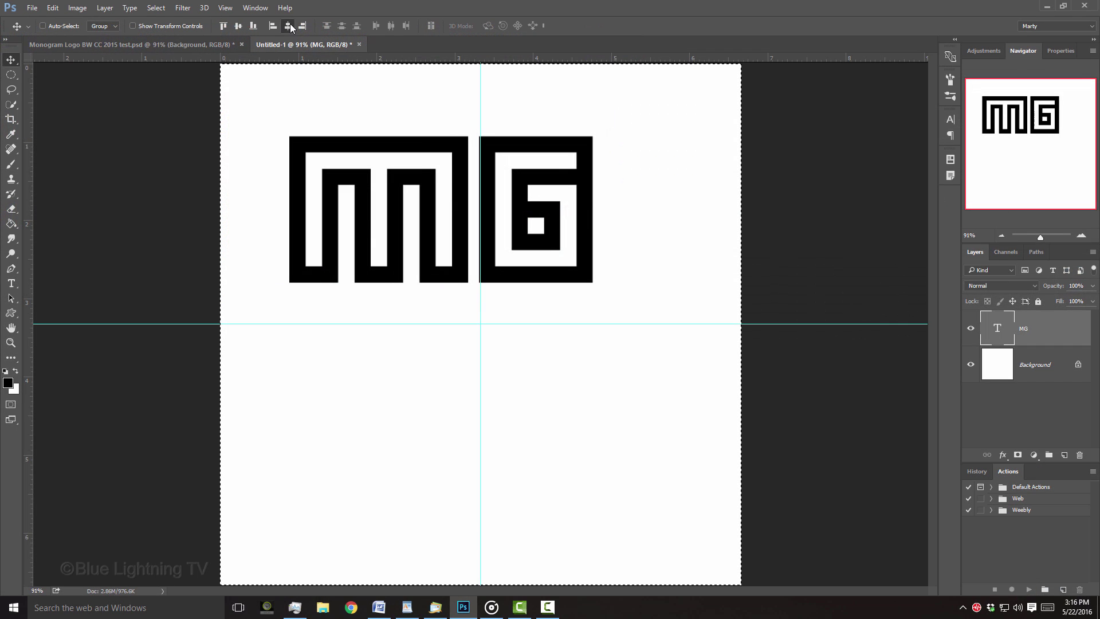
{"action": "left_click", "coordinate": [636, 123]}
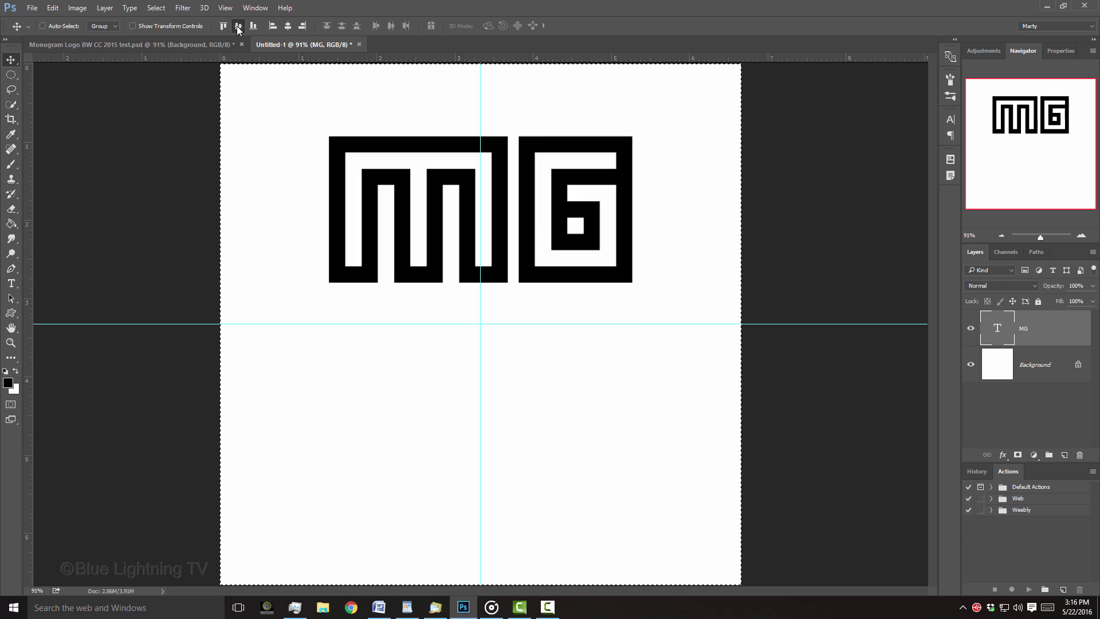
{"action": "left_click", "coordinate": [395, 129]}
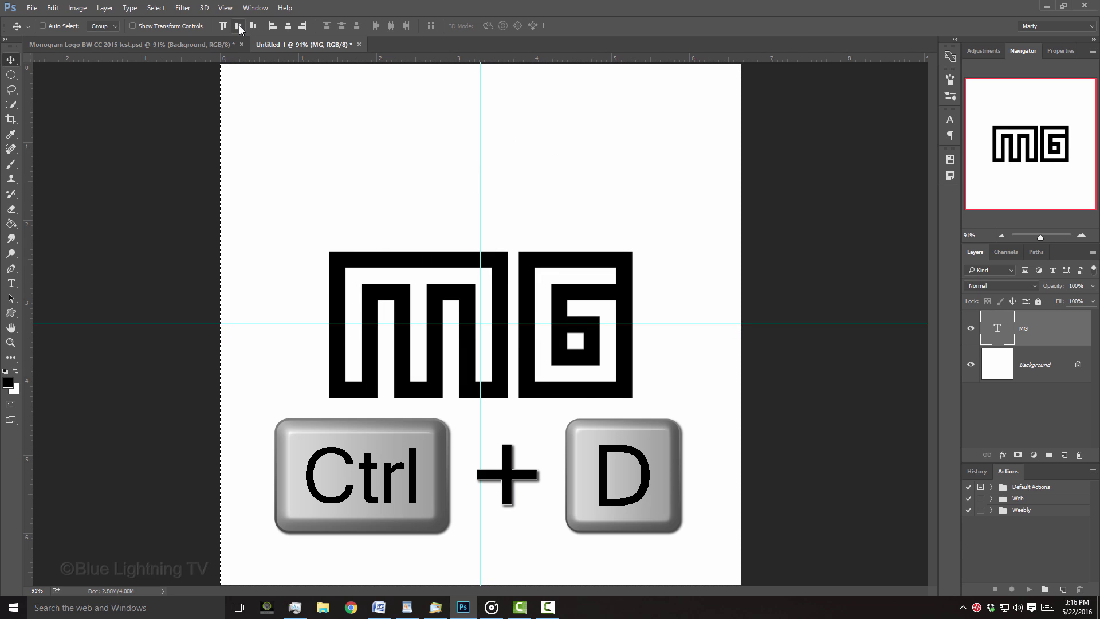
{"action": "key", "text": "ctrl+d"}
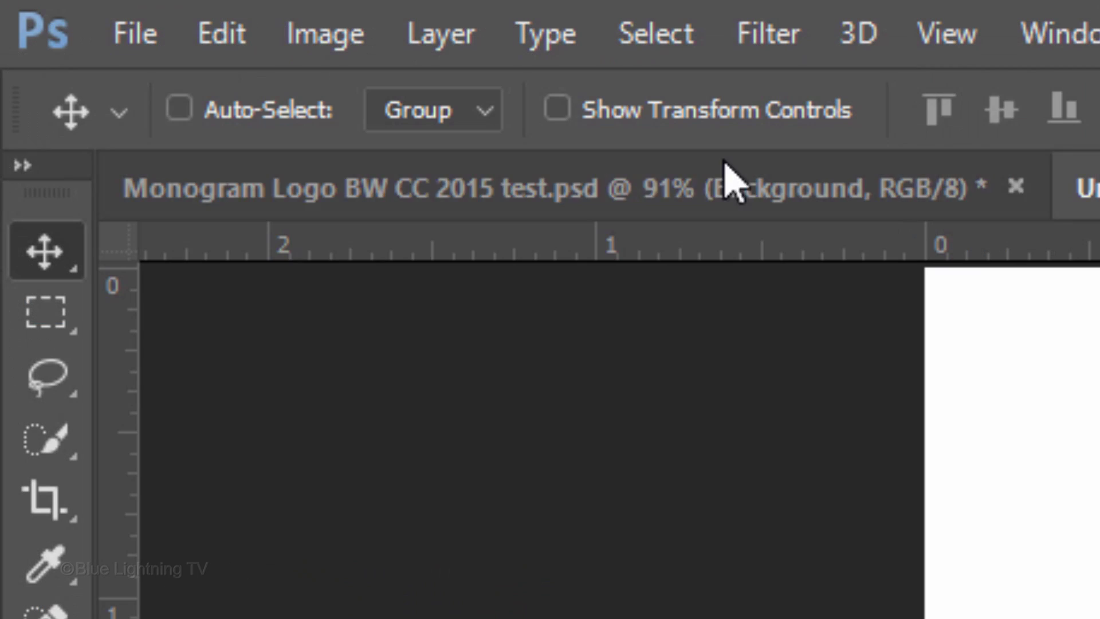
- Select a rectangle around the MG logo, subtracting the lower-left corner and the gap above the J
{"action": "left_click", "coordinate": [12, 75]}
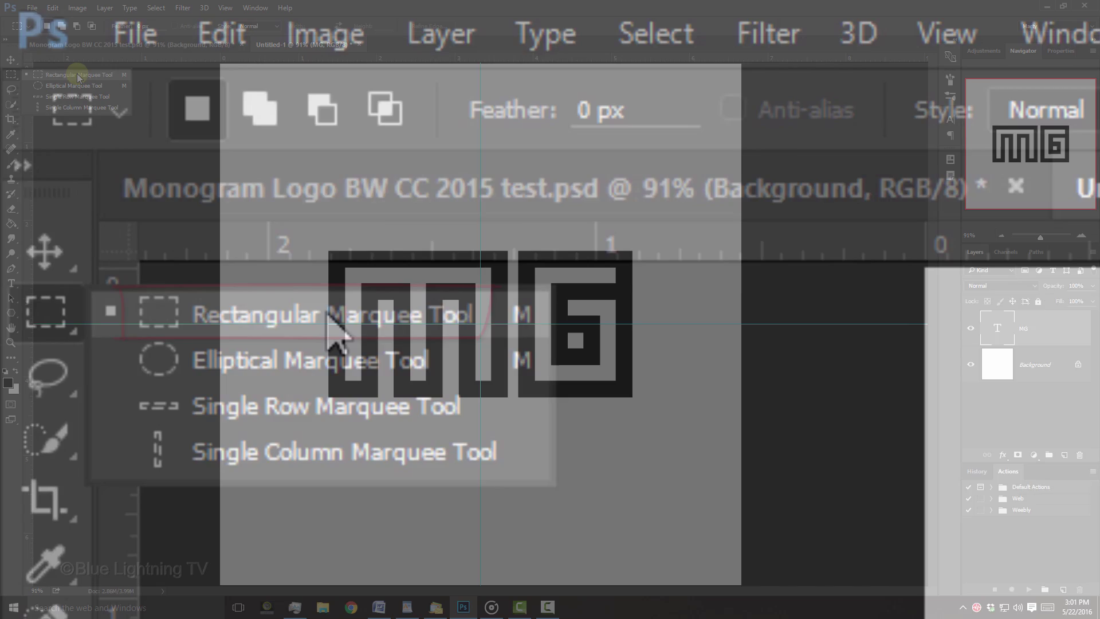
{"action": "left_click", "coordinate": [328, 316]}
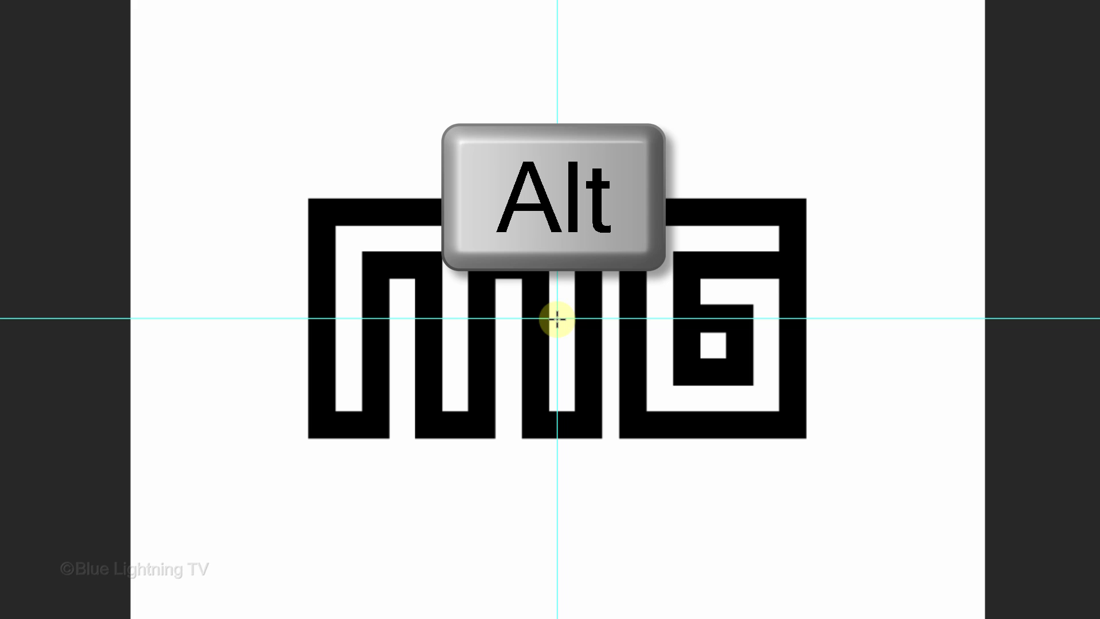
{"action": "left_click_drag", "start_coordinate": [557, 320], "coordinate": [829, 174]}
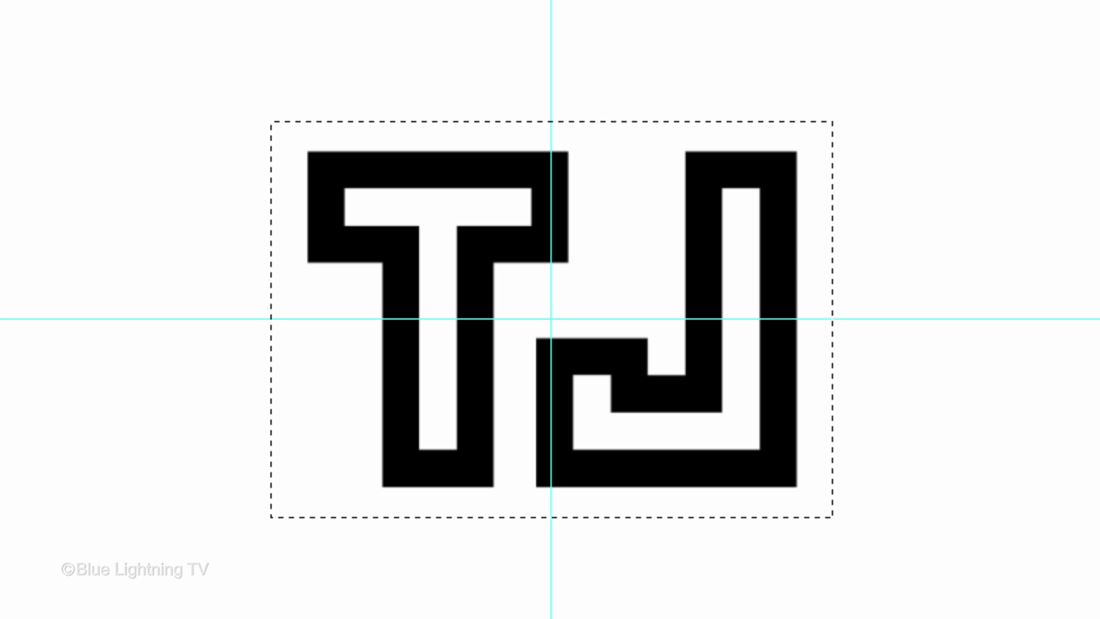
{"action": "key", "text": "alt"}
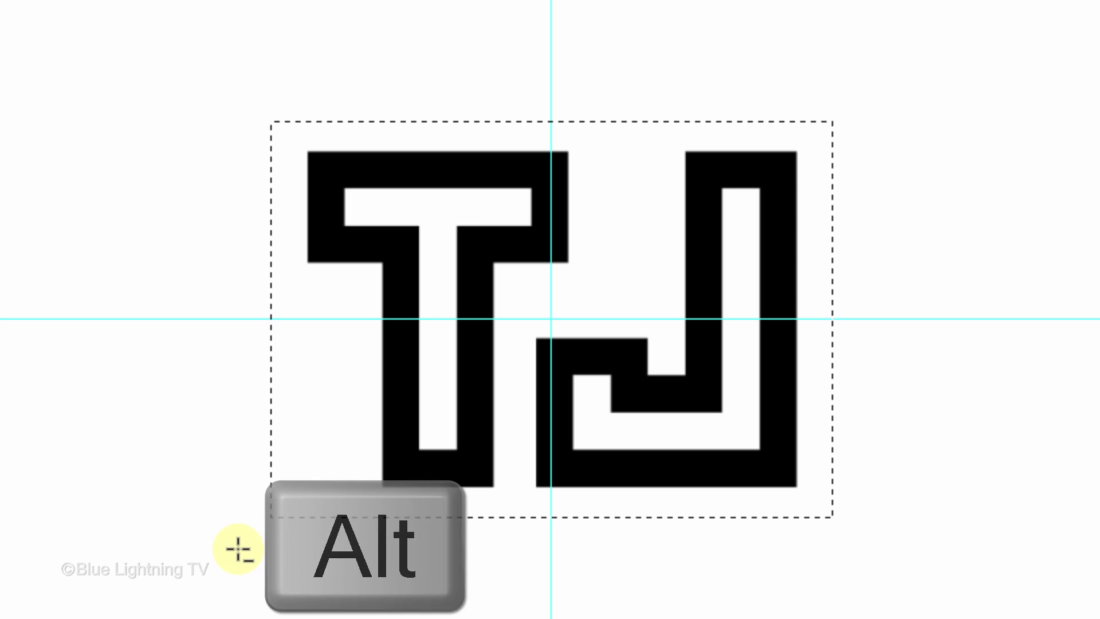
{"action": "left_click_drag", "start_coordinate": [239, 550], "coordinate": [353, 293]}
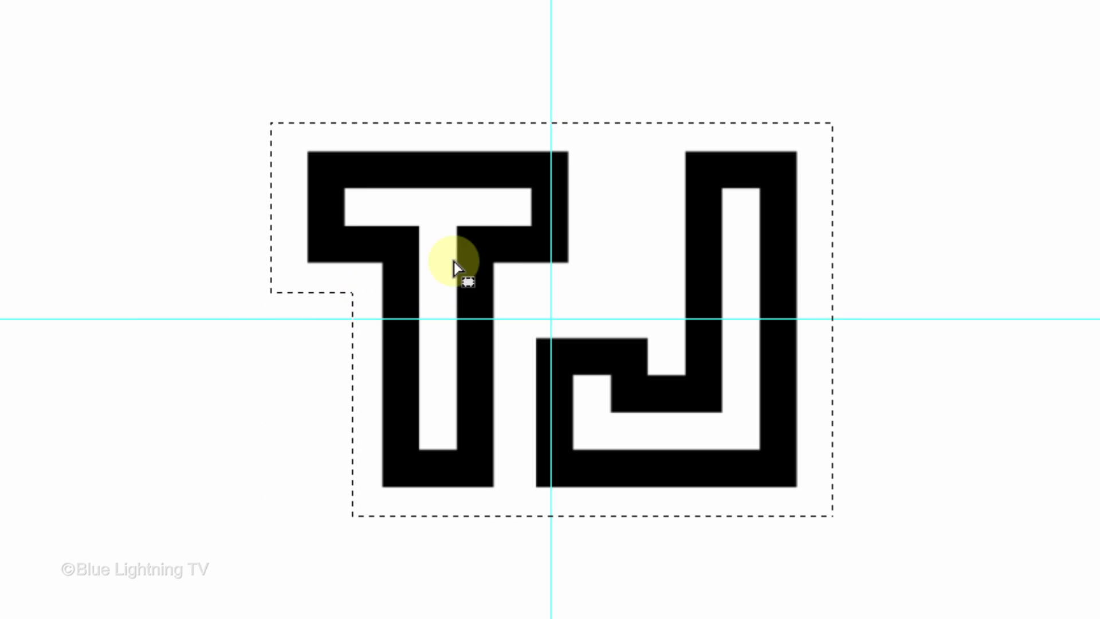
{"action": "key", "text": "alt"}
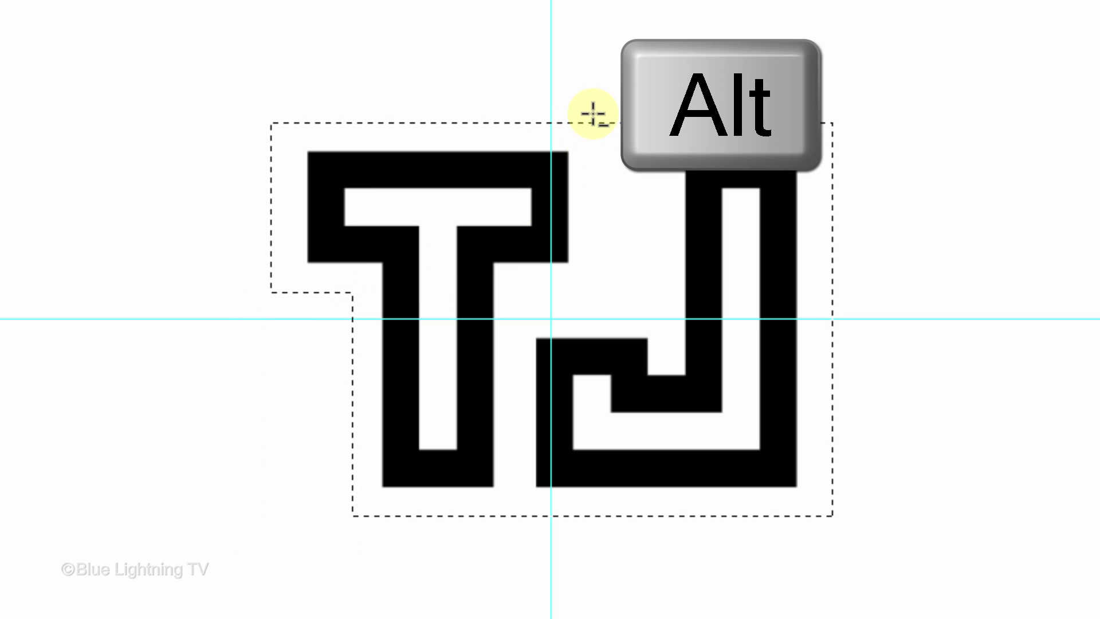
{"action": "left_click_drag", "start_coordinate": [599, 109], "coordinate": [654, 309]}
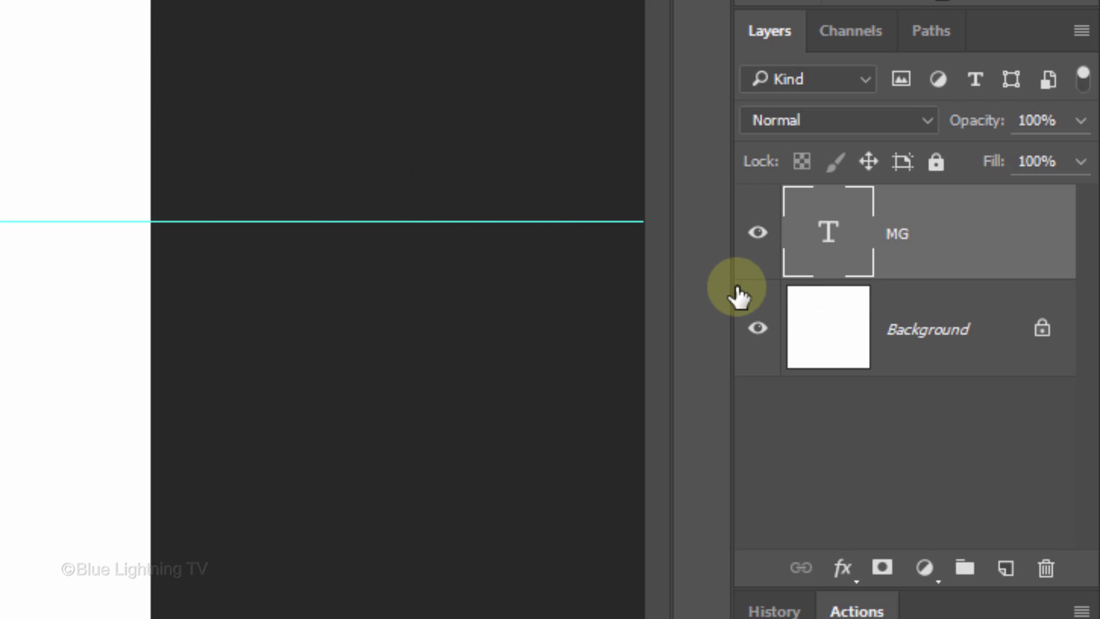
- Copy the selected Background area to a new layer and hide the Background
{"action": "left_click", "coordinate": [805, 326]}
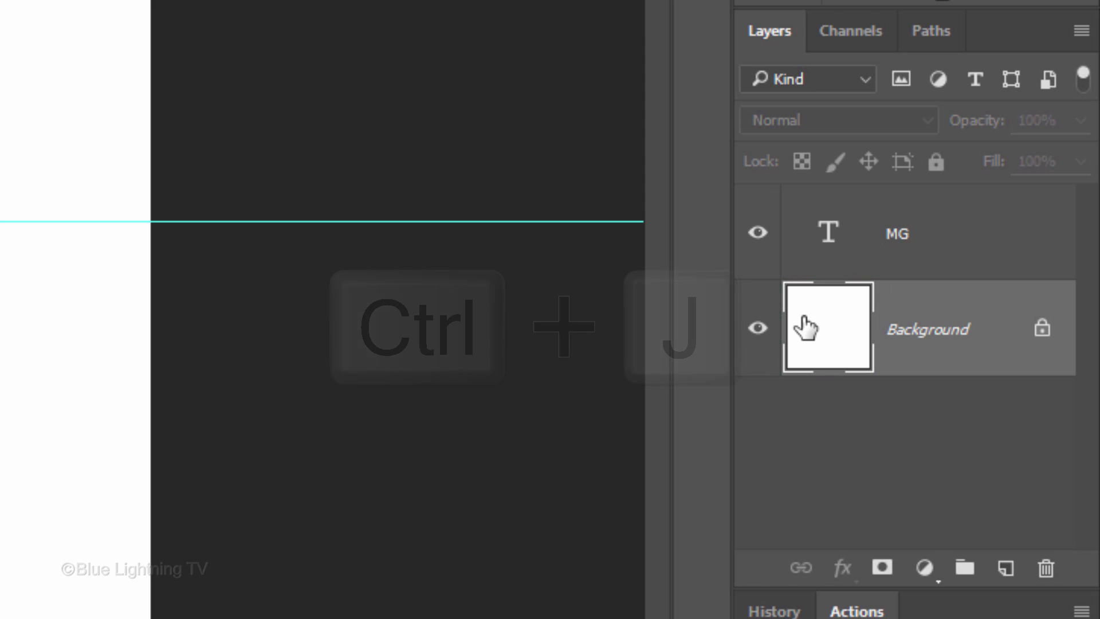
{"action": "key", "text": "ctrl+j"}
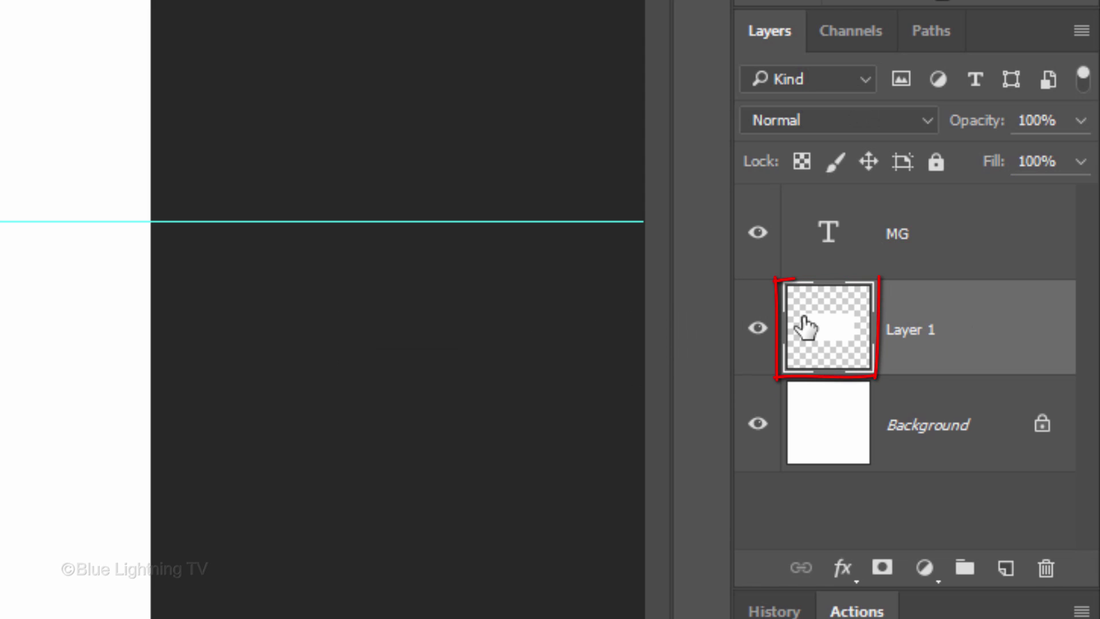
{"action": "left_click", "coordinate": [758, 427]}
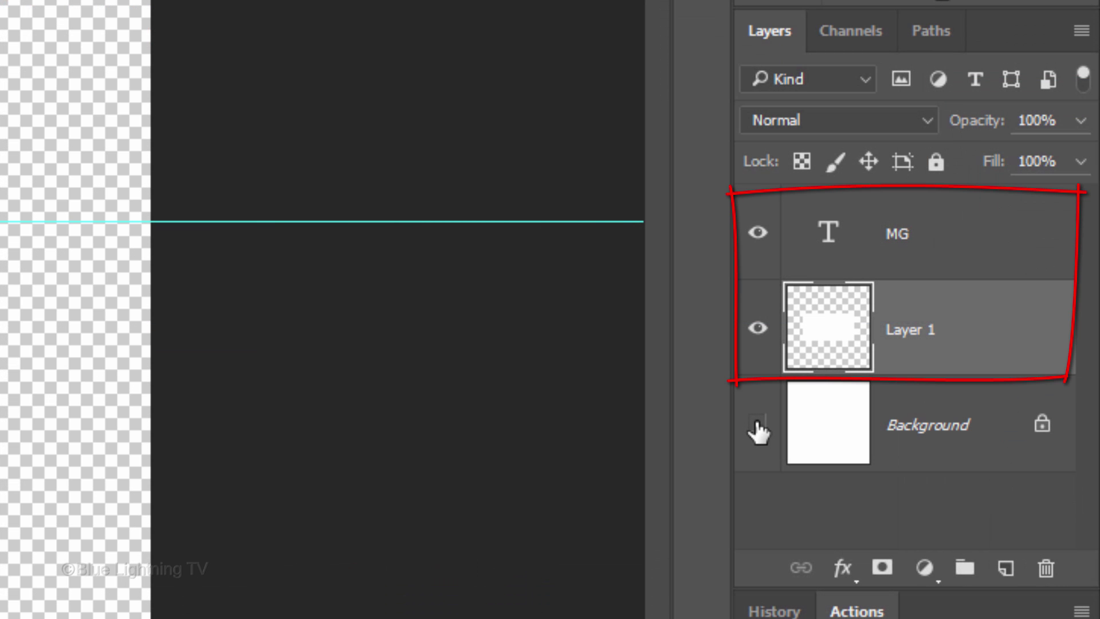
- Group the MG text with Layer 1 and name the group 'Text'
{"action": "left_click", "coordinate": [831, 235], "text": "shift"}
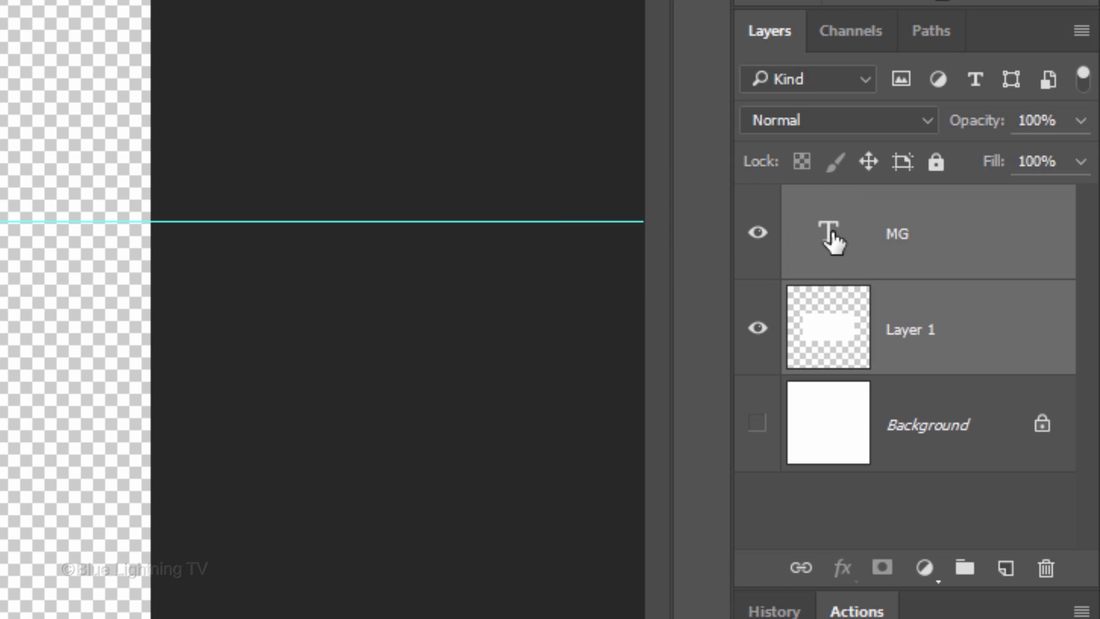
{"action": "key", "text": "ctrl+g"}
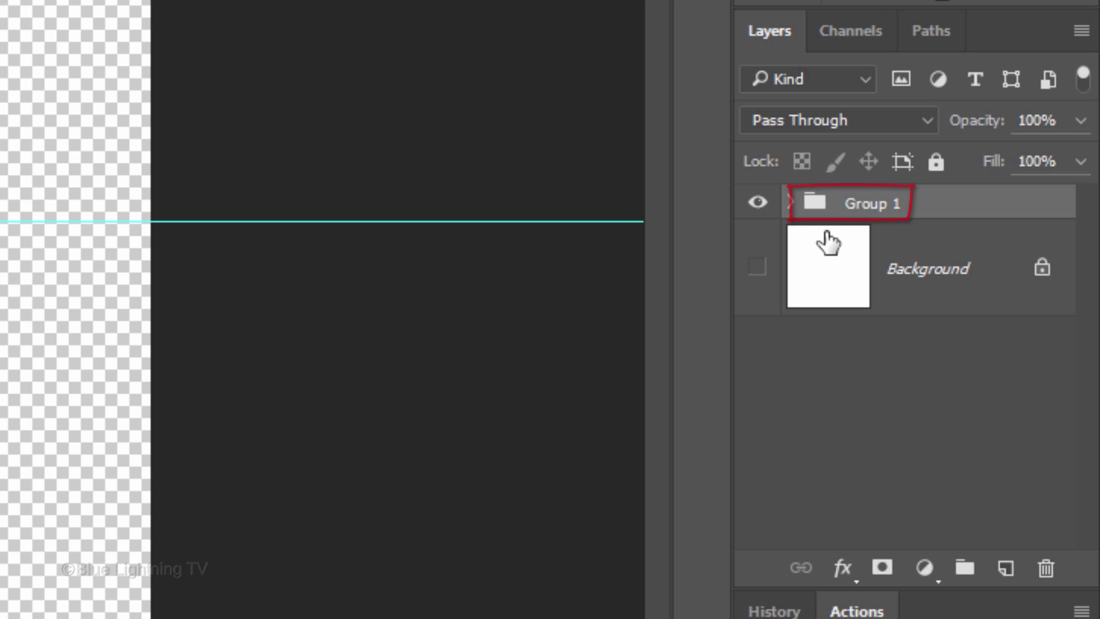
{"action": "double_click", "coordinate": [866, 208]}
{"action": "type", "text": "Text"}
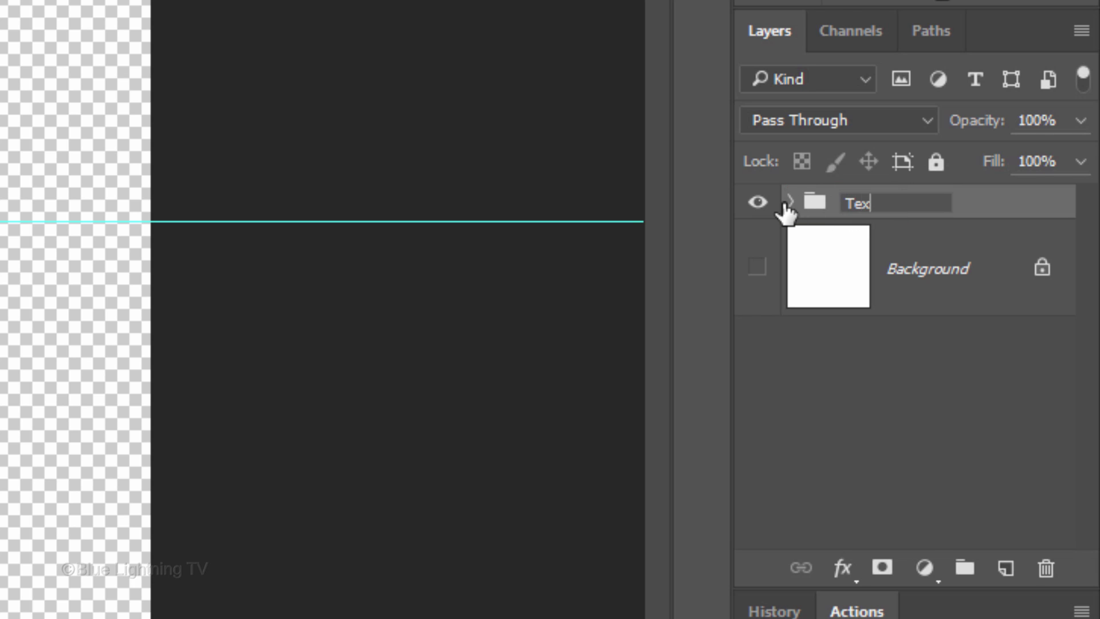
{"action": "key", "text": "Return"}
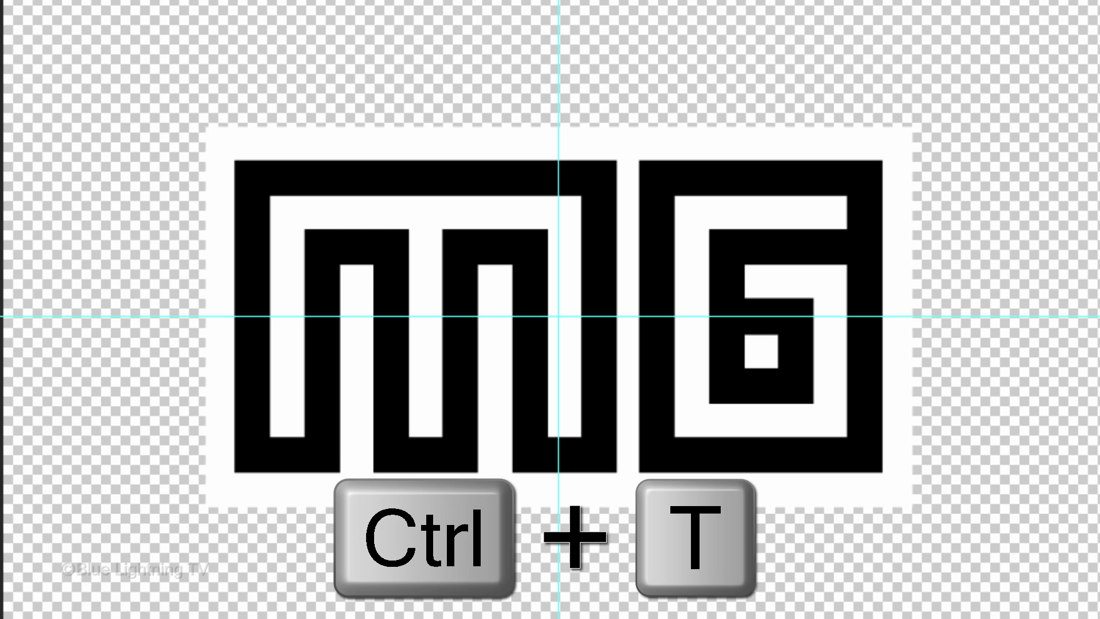
- Free-transform the Text group with a vertical skew of -17°
{"action": "key", "text": "ctrl+t"}
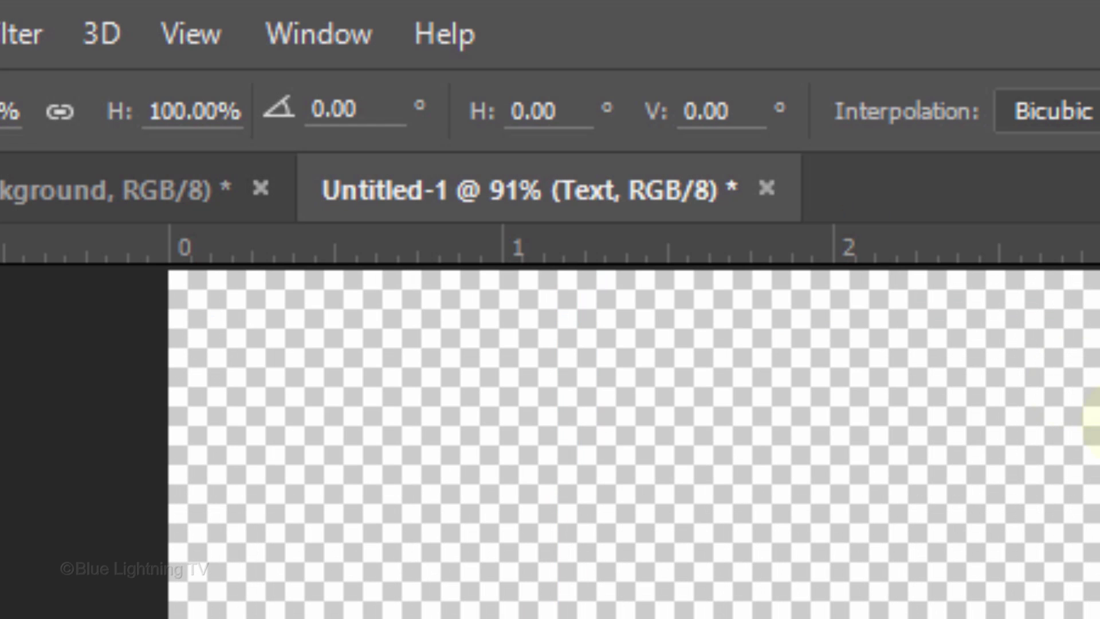
{"action": "left_click", "coordinate": [737, 109]}
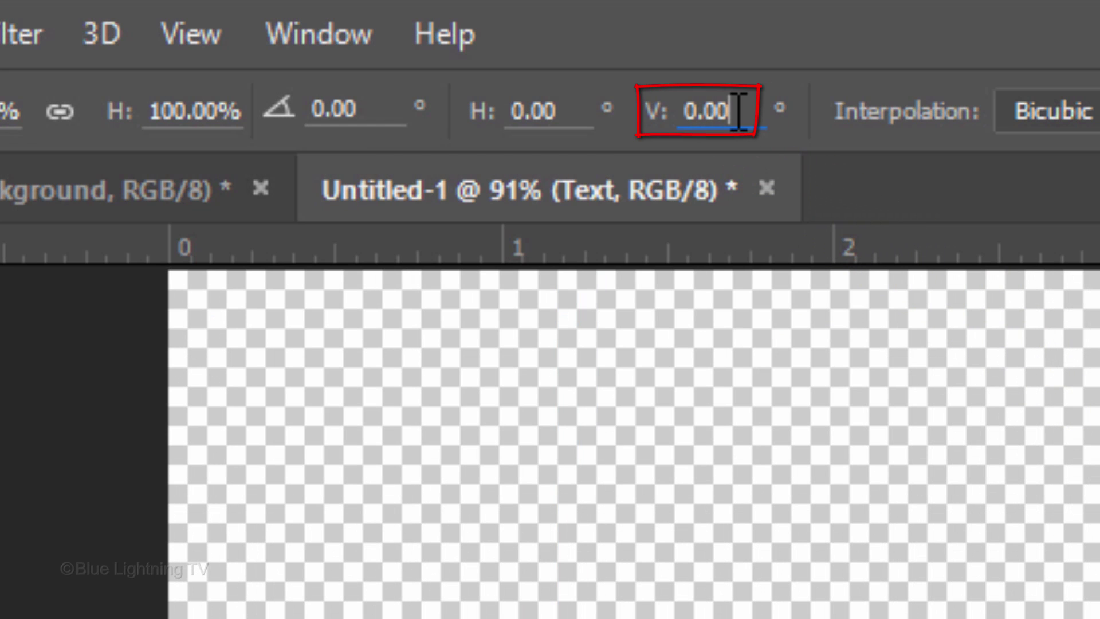
{"action": "key", "text": "BackSpace"}
{"action": "key", "text": "BackSpace"}
{"action": "key", "text": "BackSpace"}
{"action": "key", "text": "BackSpace"}
{"action": "type", "text": "-17"}
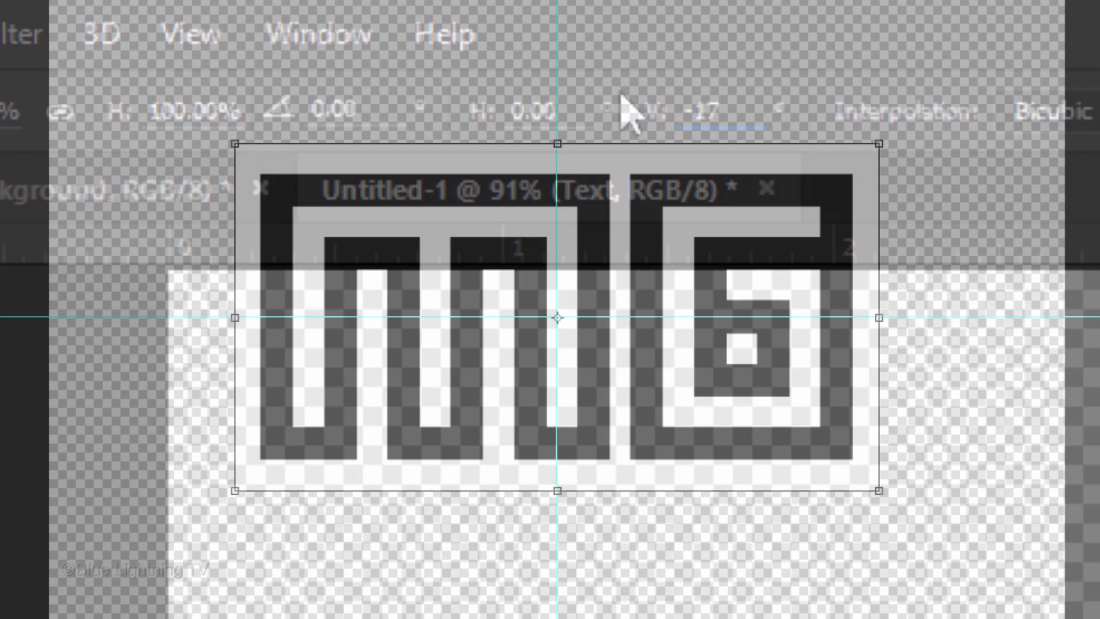
{"action": "key", "text": "Tab"}
{"action": "key", "text": "Return"}
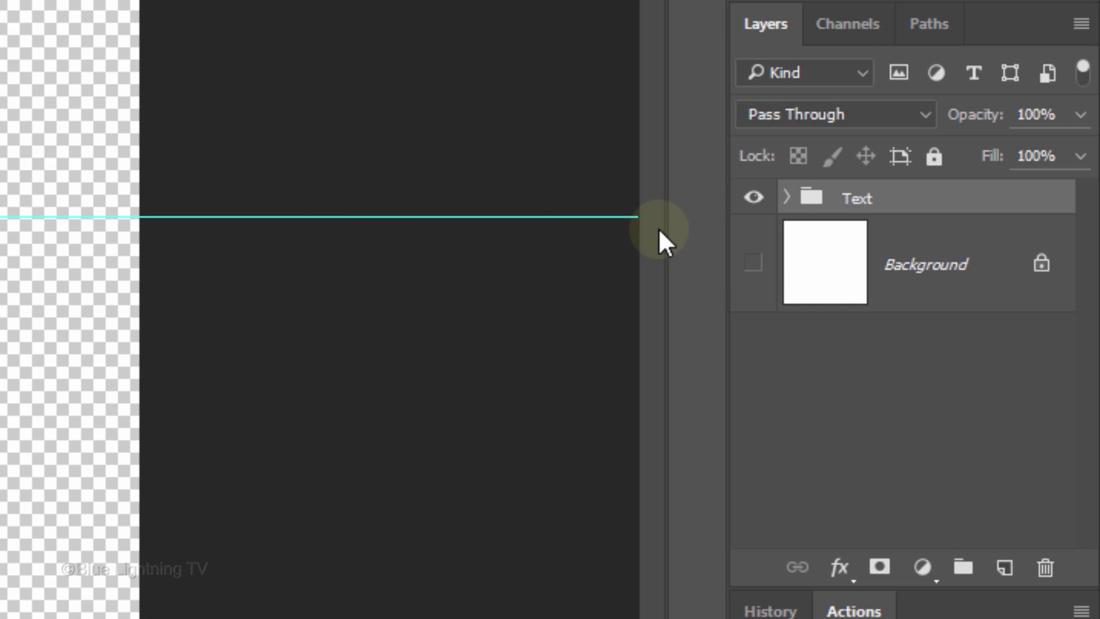
- Show the Background, add an empty layer below Text, and choose the Custom Shape tool
{"action": "left_click", "coordinate": [754, 265]}
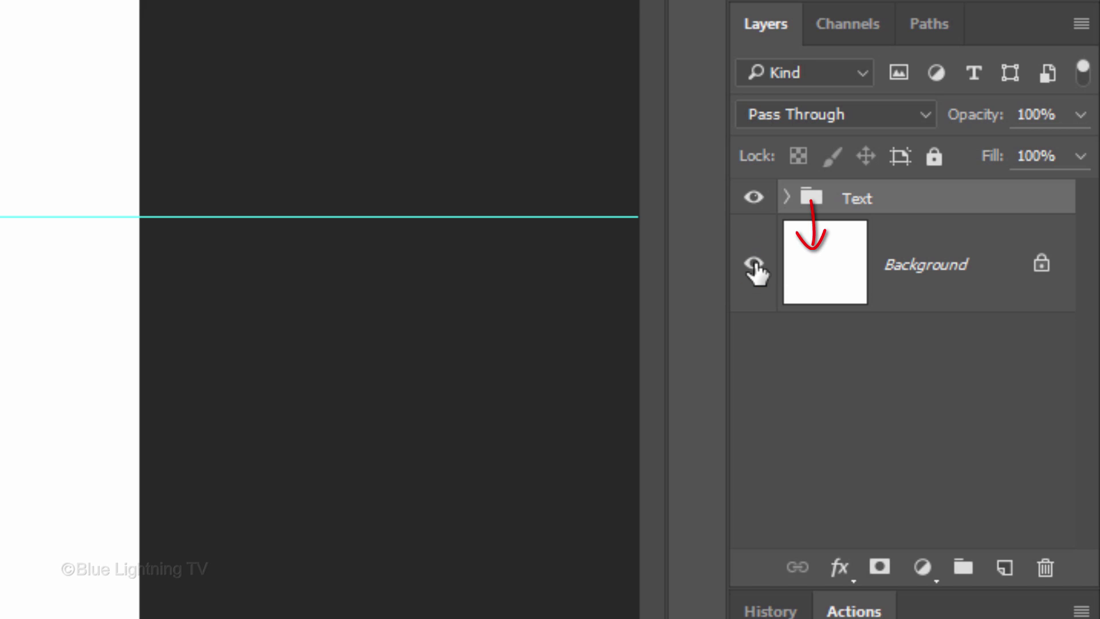
{"action": "left_click", "coordinate": [1004, 569], "text": "ctrl"}
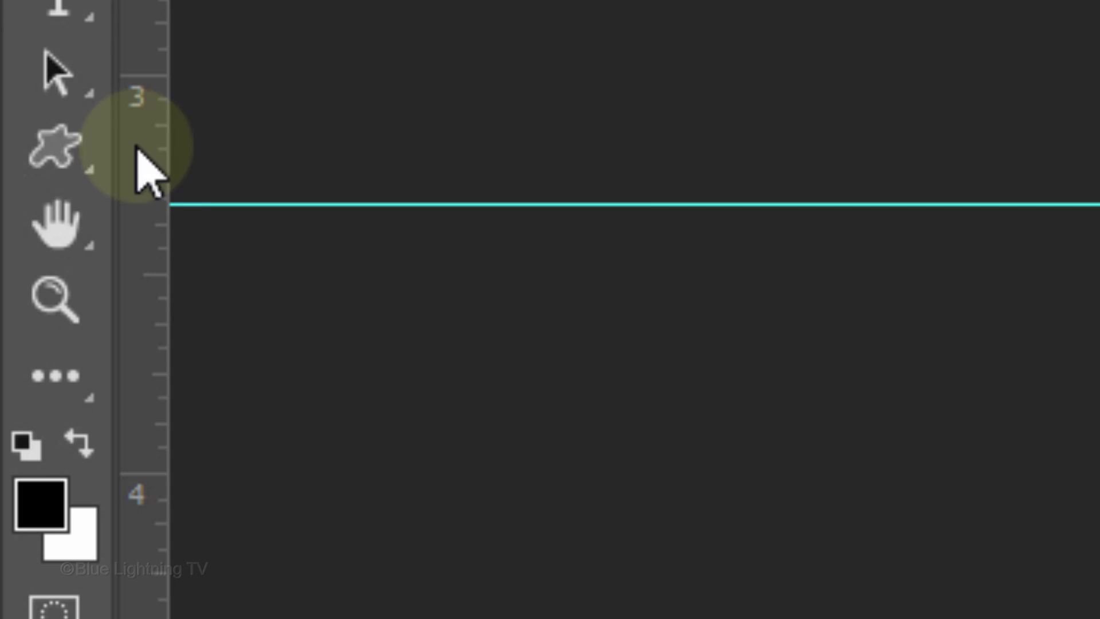
{"action": "left_click", "coordinate": [92, 179]}
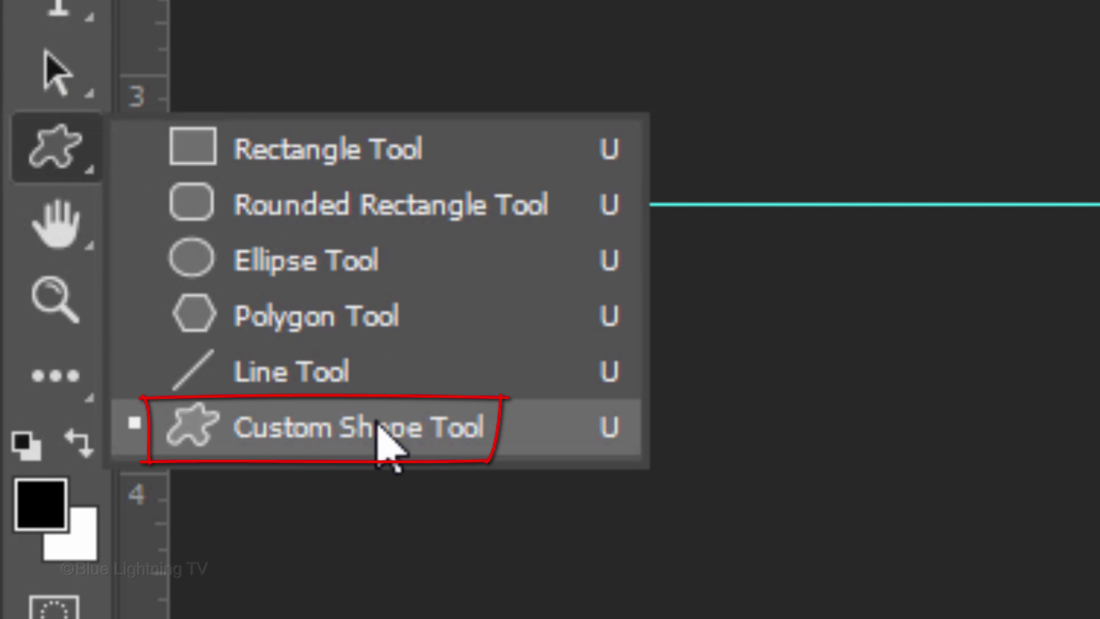
{"action": "left_click", "coordinate": [377, 427]}
- Set the custom shape to Shape mode with black fill and no stroke colour
{"action": "left_click", "coordinate": [343, 117]}
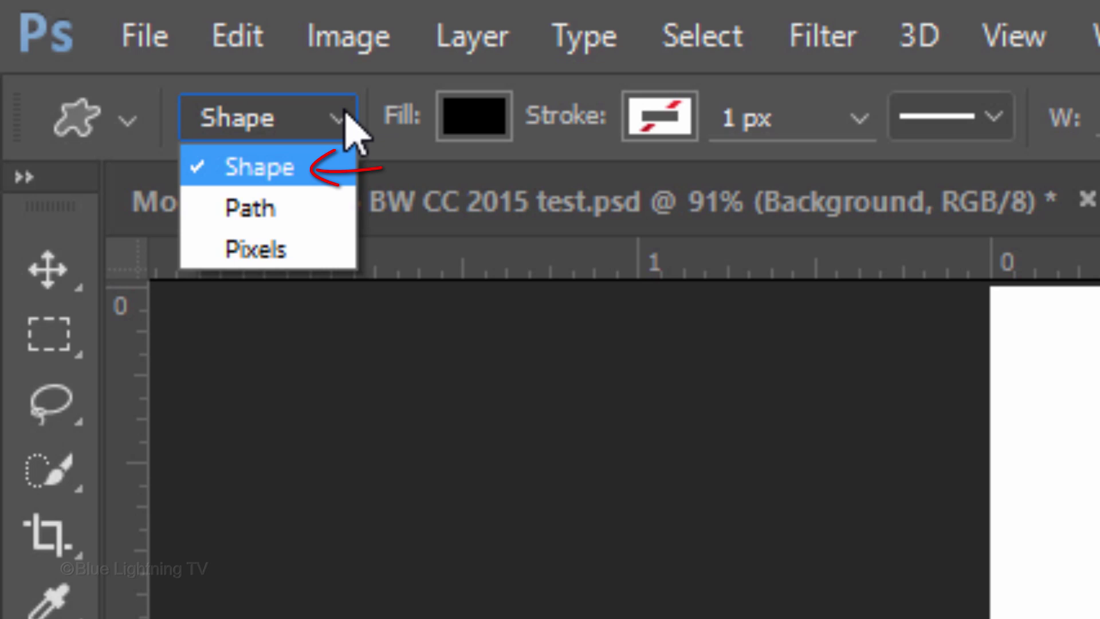
{"action": "left_click", "coordinate": [345, 114]}
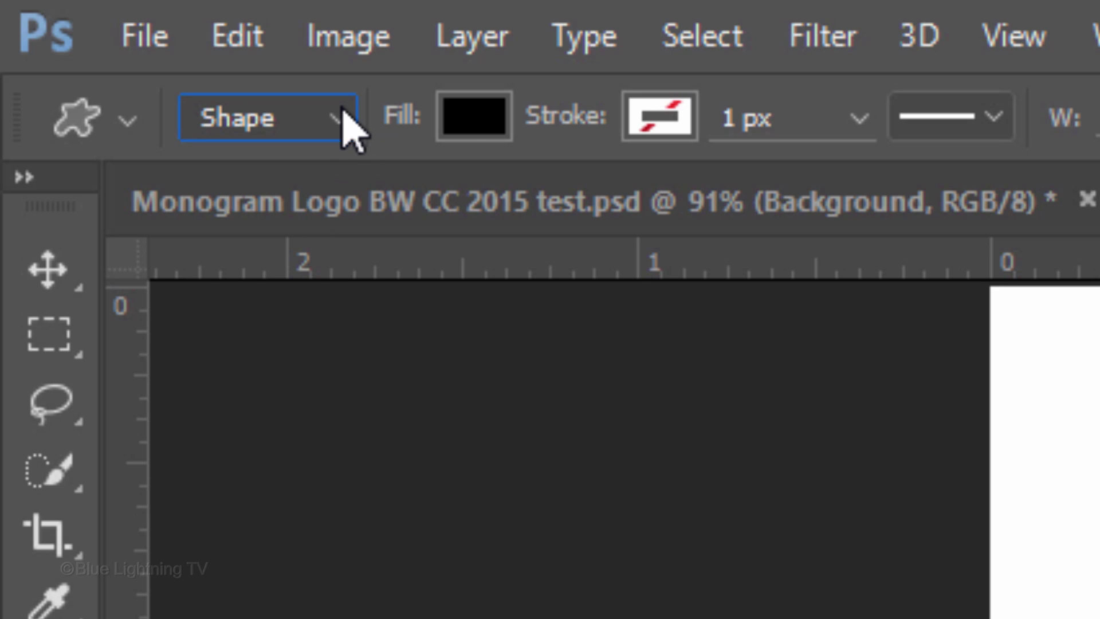
{"action": "left_click", "coordinate": [476, 118]}
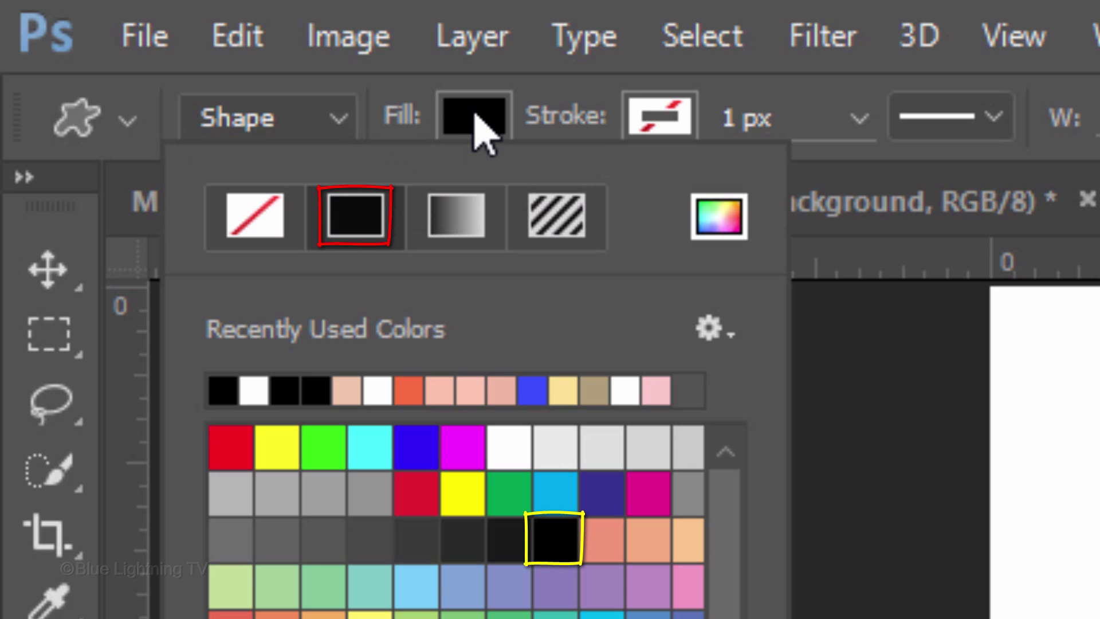
{"action": "left_click", "coordinate": [482, 129]}
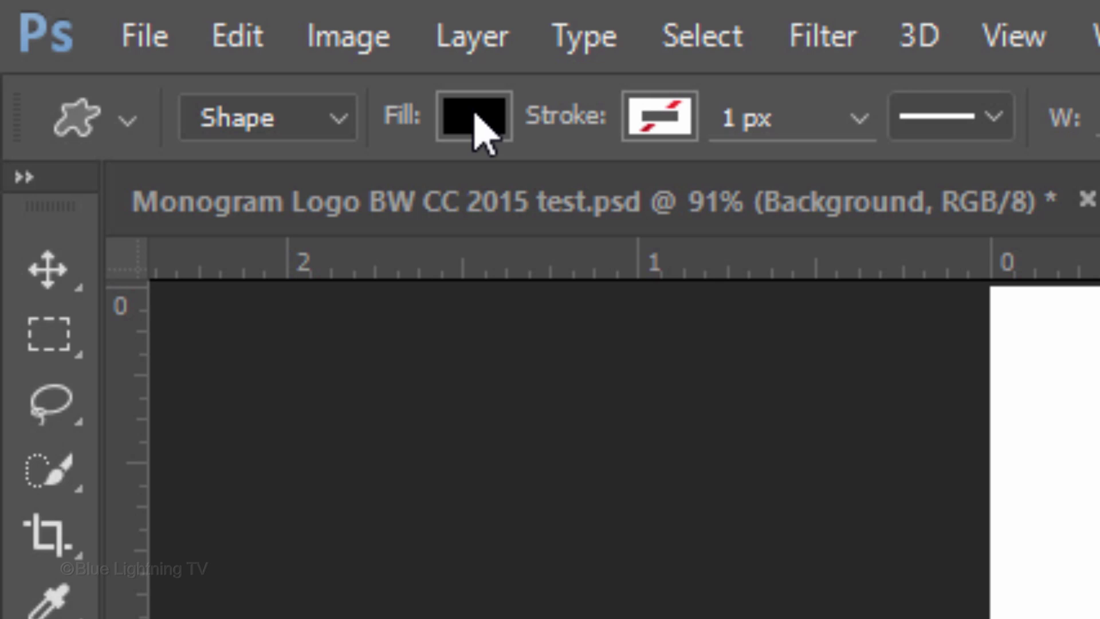
{"action": "left_click", "coordinate": [663, 120]}
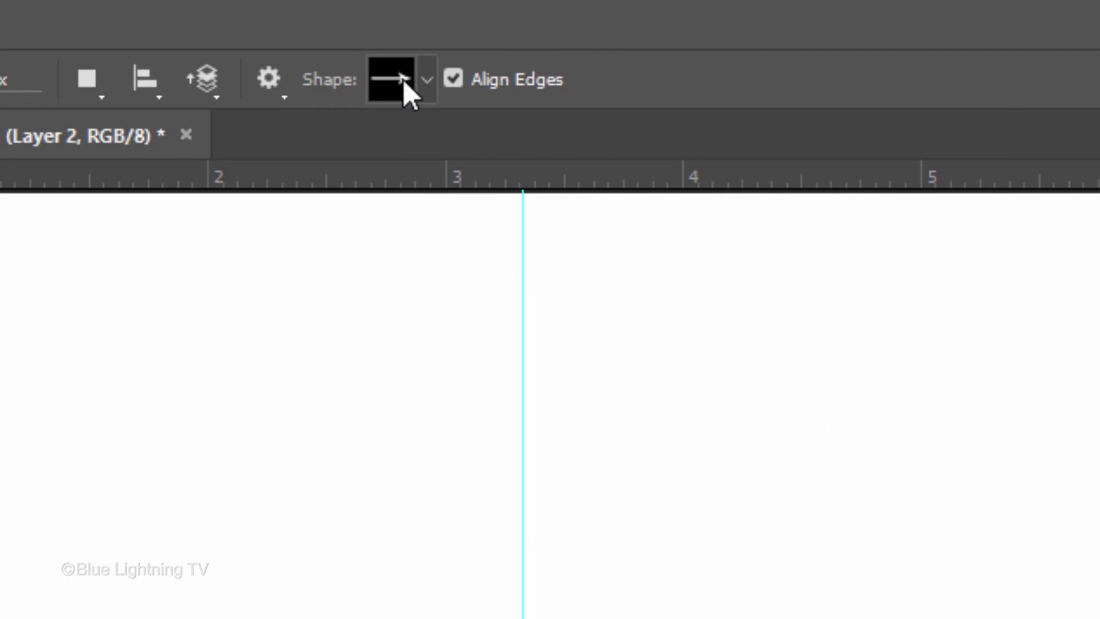
- Load the Symbols set, pick the radial sunburst shape, and draw with Defined Proportions from centre
{"action": "left_click", "coordinate": [427, 80]}
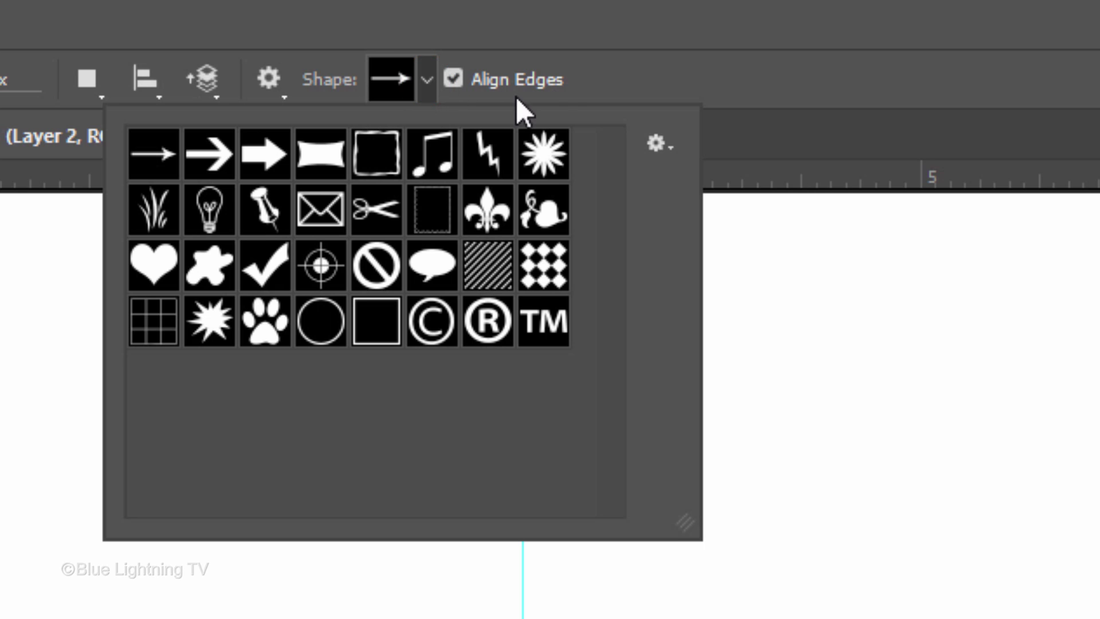
{"action": "left_click", "coordinate": [658, 142]}
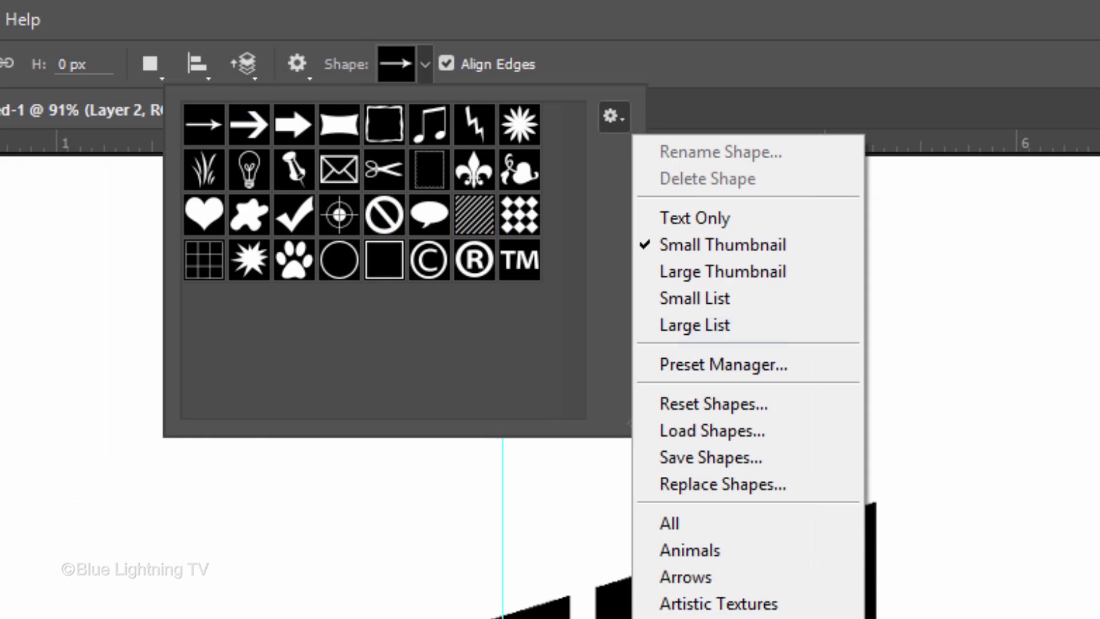
{"action": "left_click", "coordinate": [503, 355]}
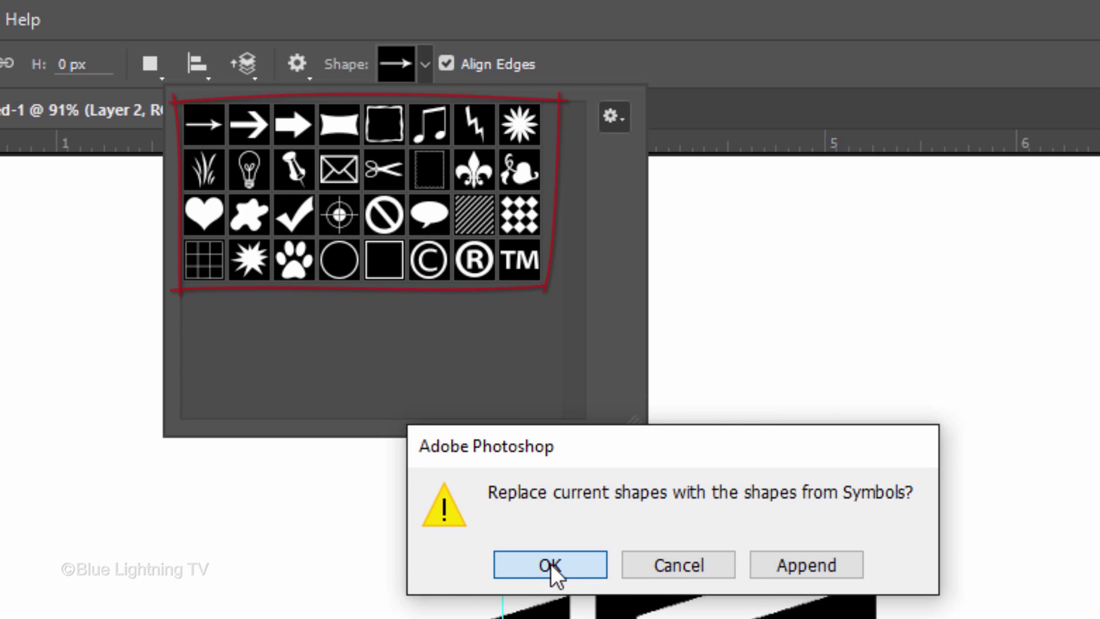
{"action": "left_click", "coordinate": [551, 564]}
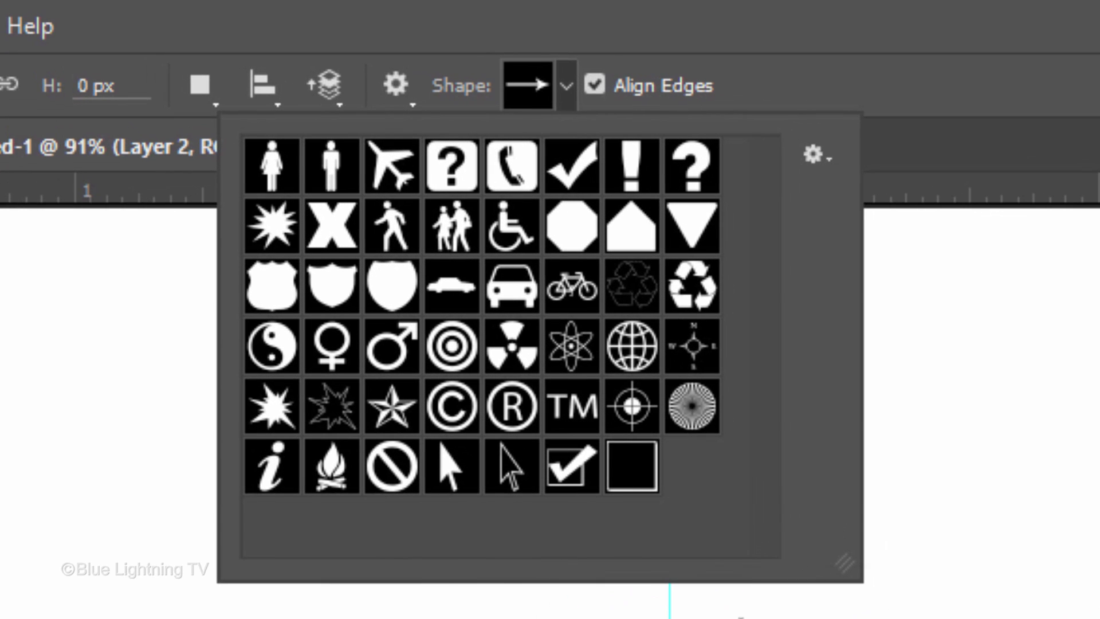
{"action": "left_click", "coordinate": [587, 346]}
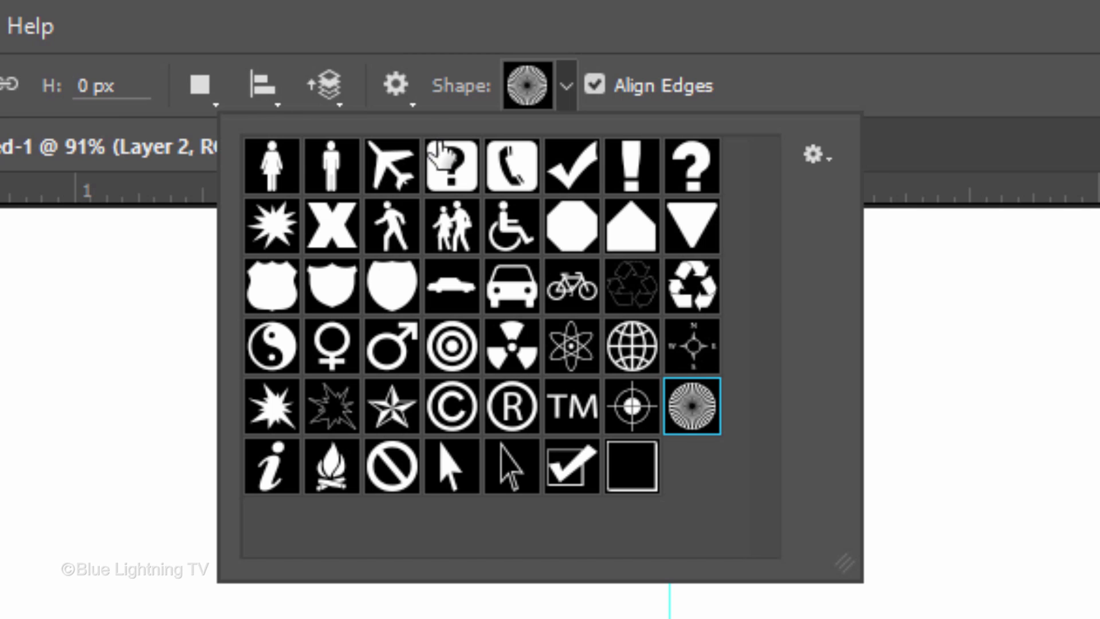
{"action": "left_click", "coordinate": [402, 97]}
{"action": "left_click", "coordinate": [403, 96]}
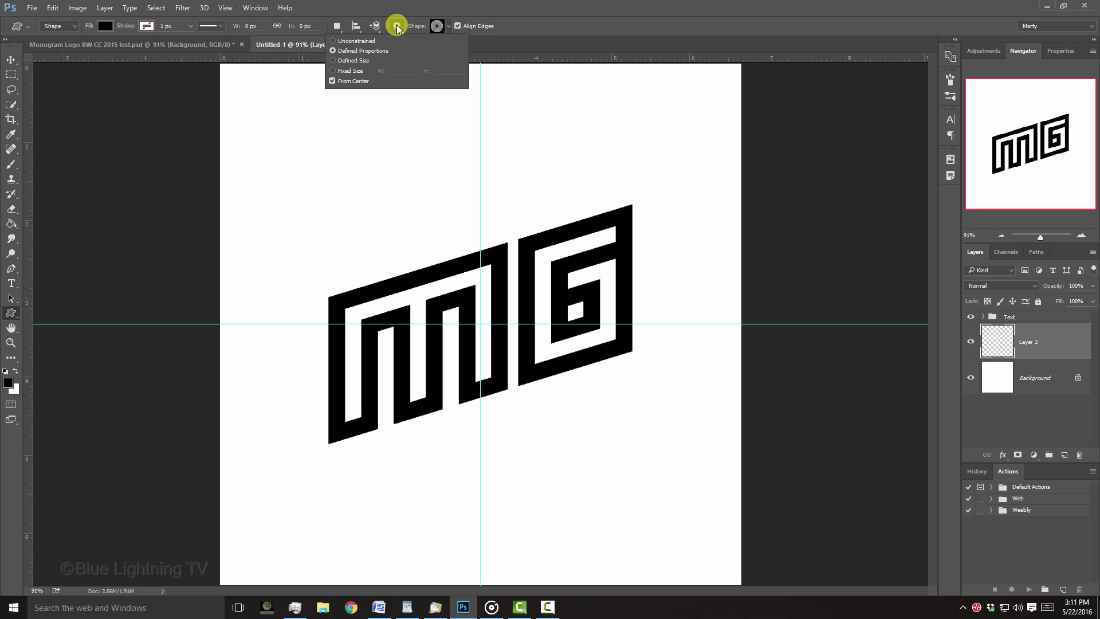
- Draw the black sunburst outward from the guide intersection and hide its path outline
{"action": "left_click", "coordinate": [480, 323]}
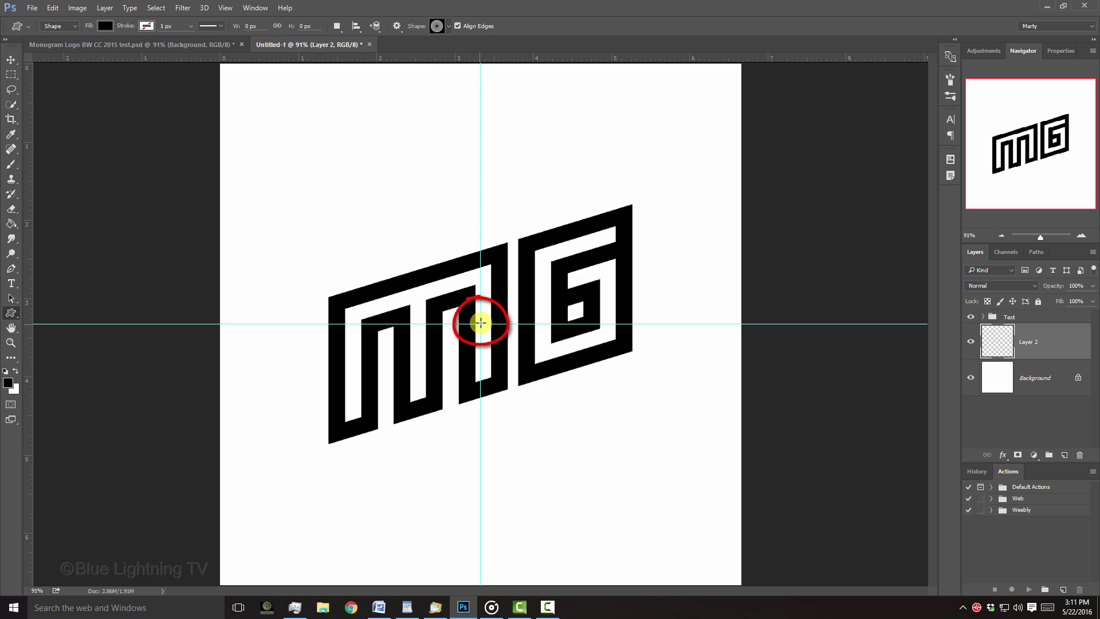
{"action": "left_click_drag", "start_coordinate": [480, 322], "coordinate": [722, 46]}
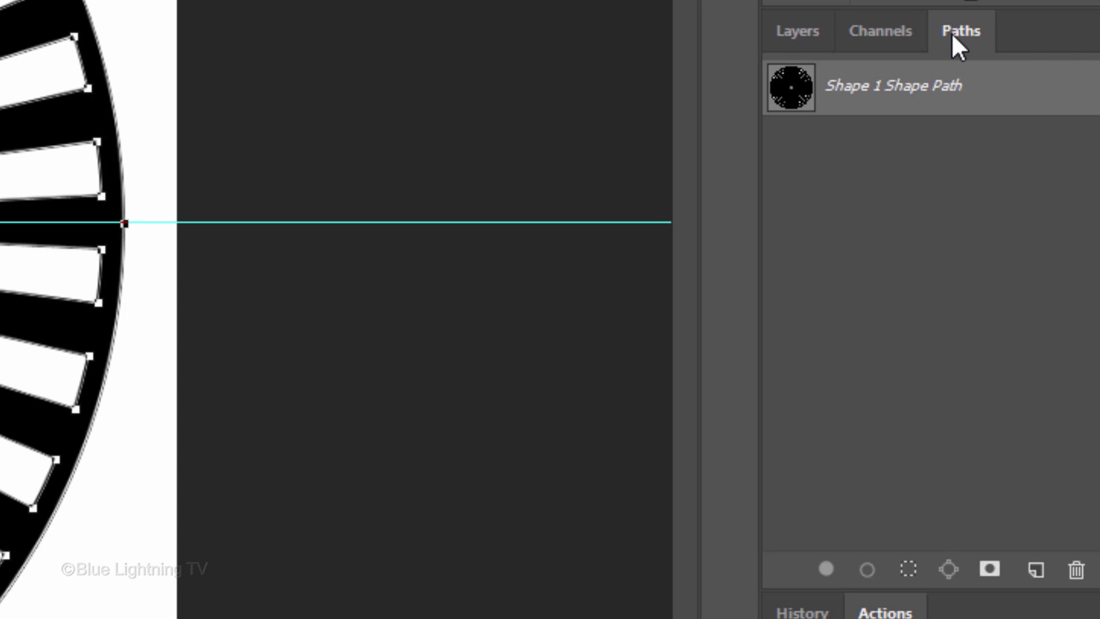
{"action": "left_click", "coordinate": [864, 207]}
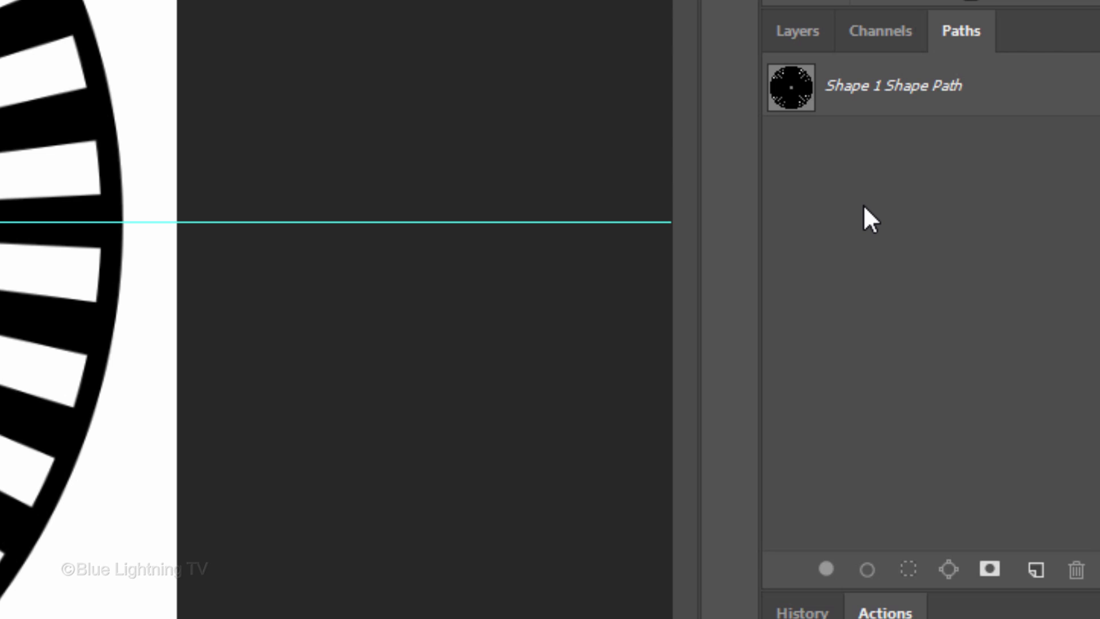
{"action": "left_click", "coordinate": [802, 32]}
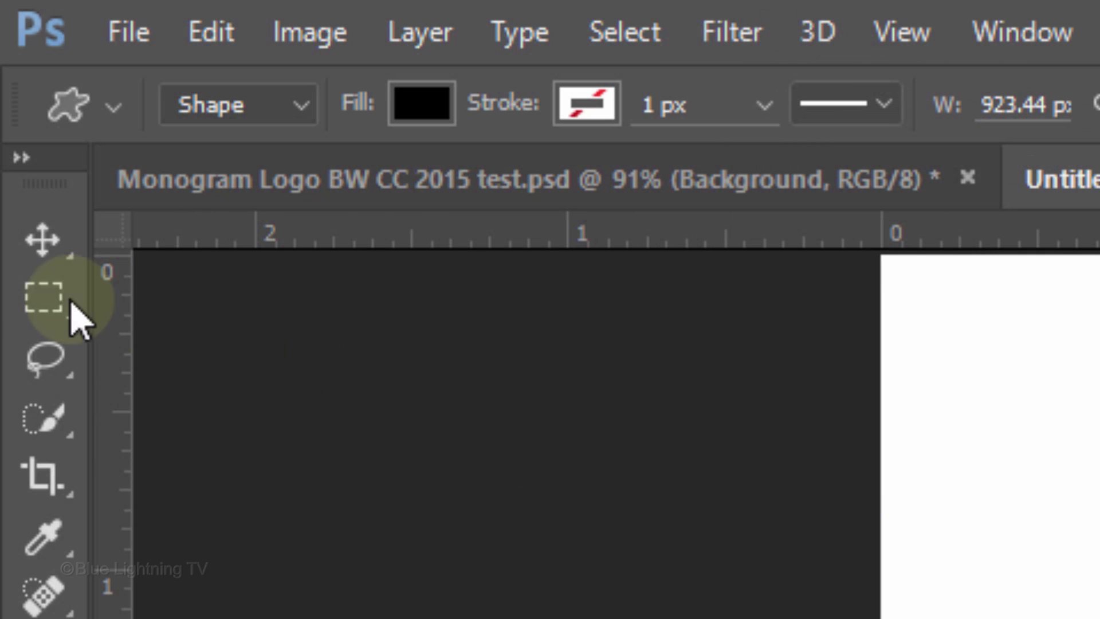
- Make a circular elliptical selection over the sunburst and turn it into Shape 1's layer mask
{"action": "left_click", "coordinate": [71, 300]}
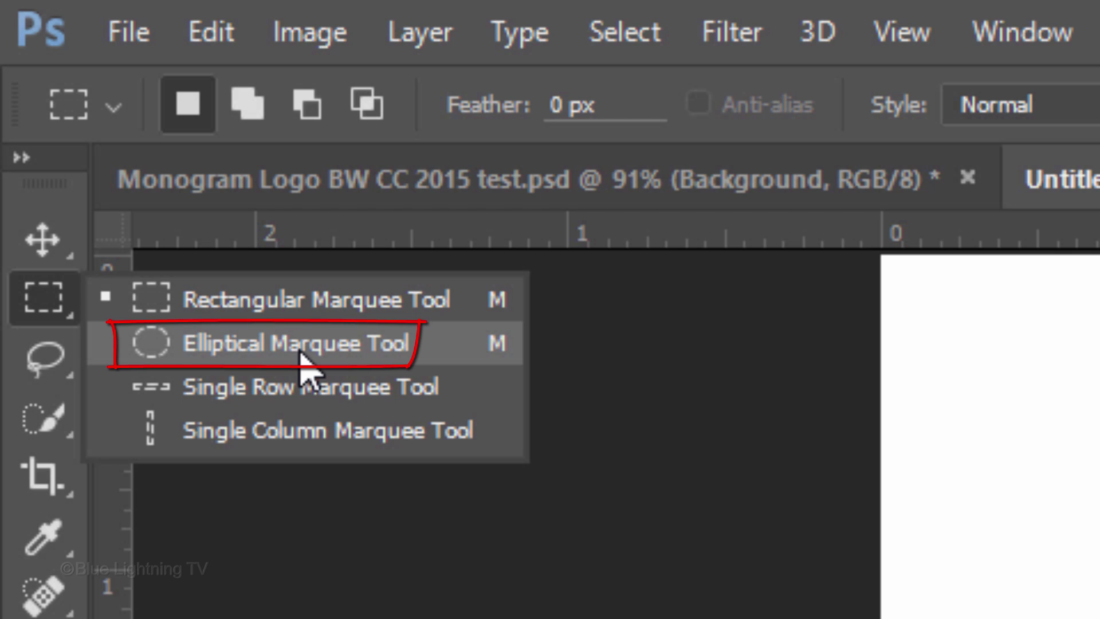
{"action": "left_click", "coordinate": [300, 343]}
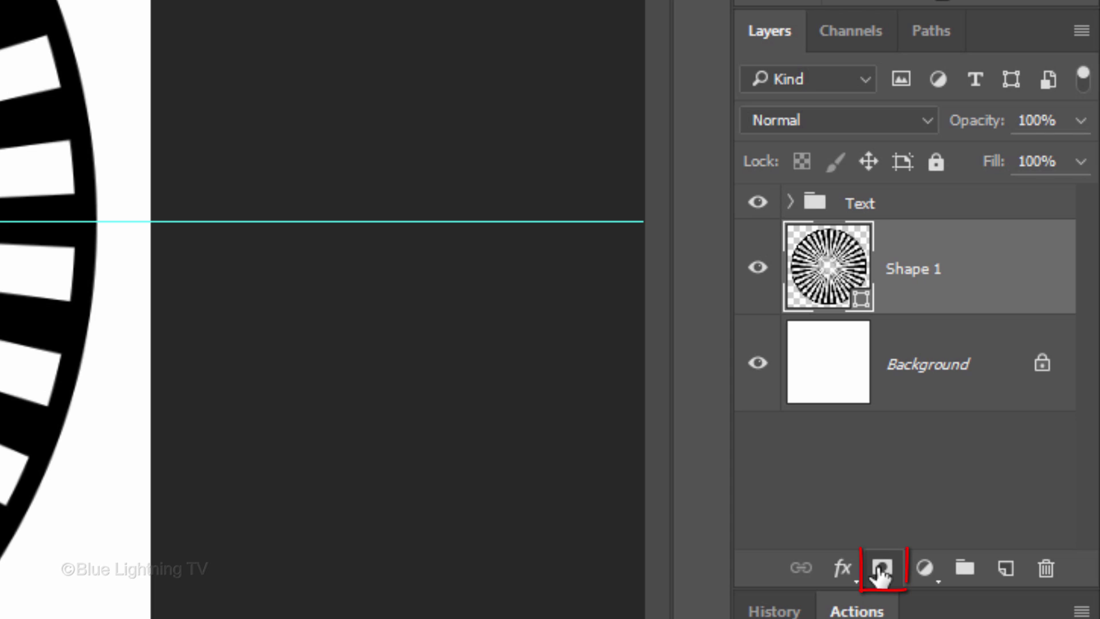
{"action": "left_click", "coordinate": [880, 571]}
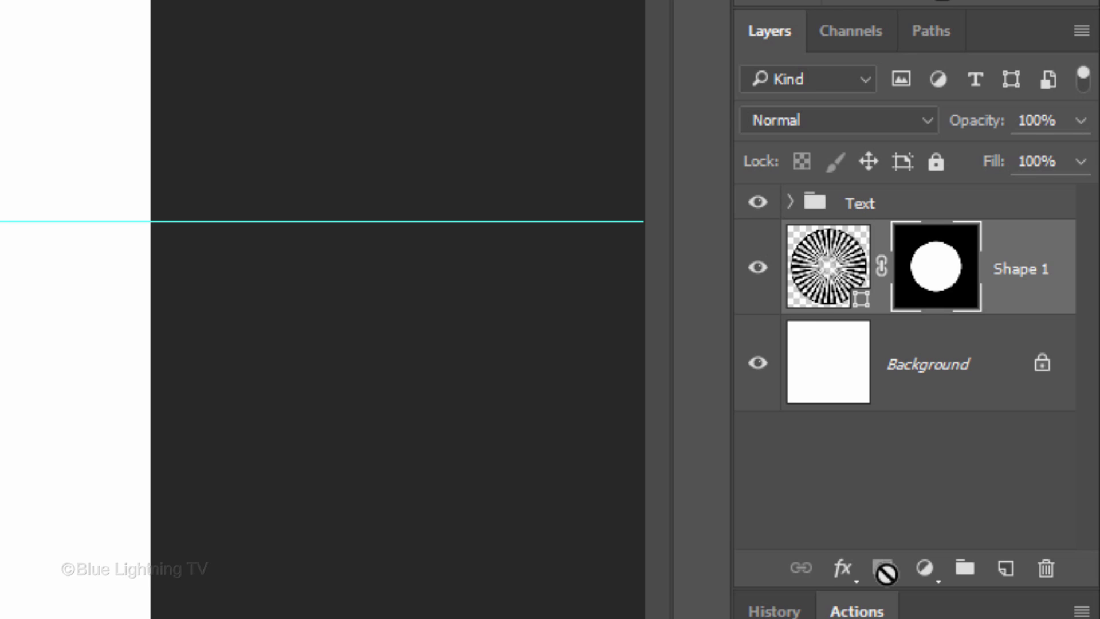
- Add an empty layer below the sunburst and scale the circular selection up slightly
{"action": "left_click", "coordinate": [1007, 569], "text": "ctrl"}
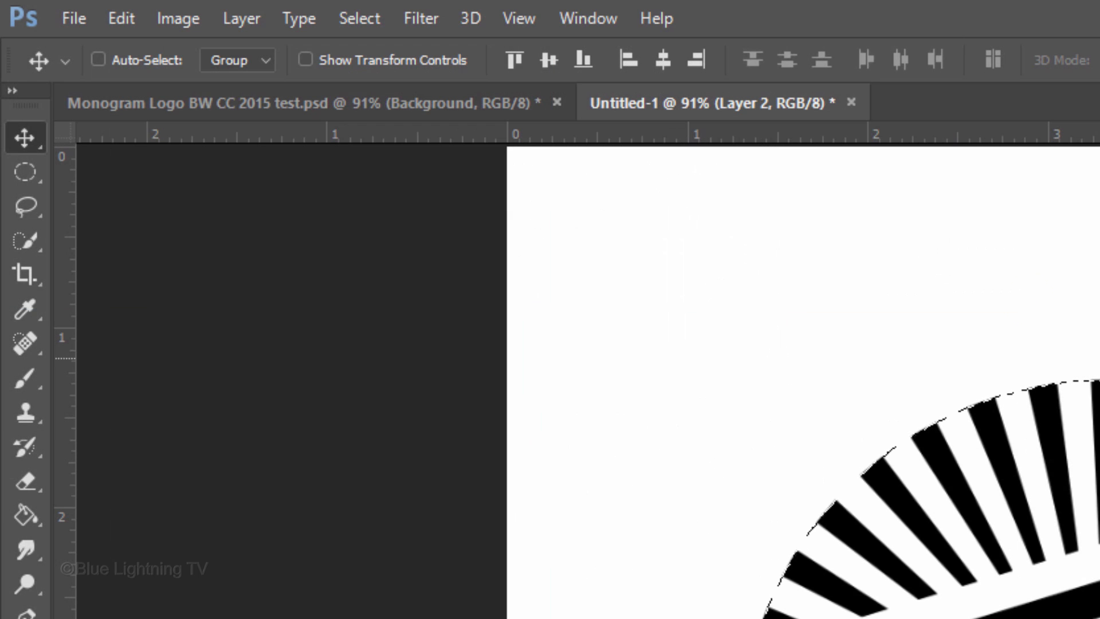
{"action": "left_click", "coordinate": [360, 17]}
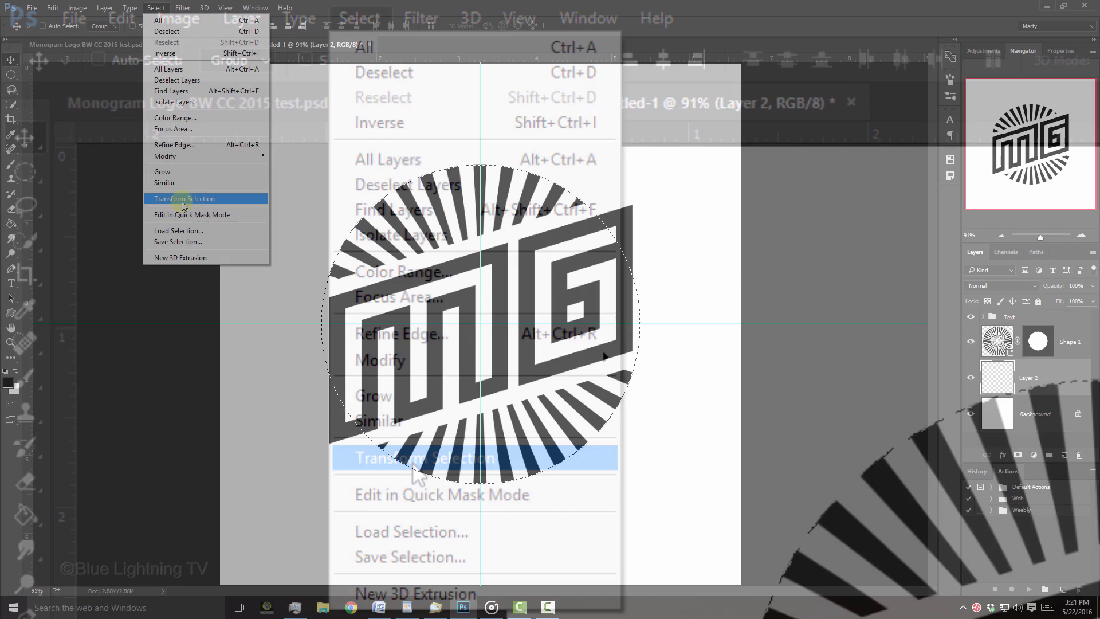
{"action": "left_click", "coordinate": [412, 462]}
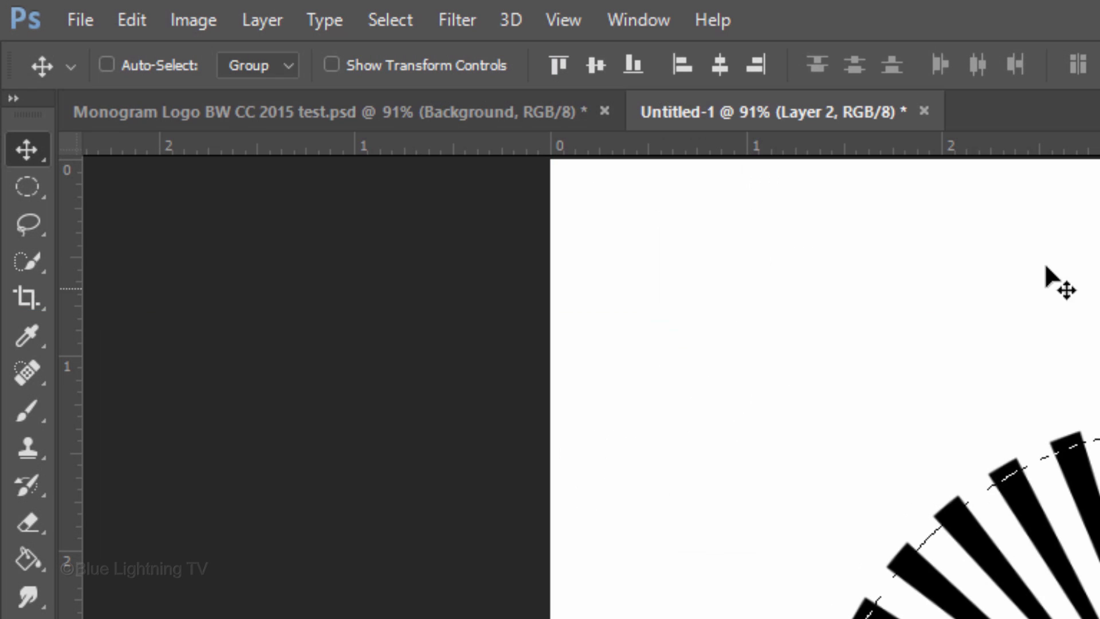
- Stroke the circular selection on Layer 2 with a 20 px black ring, location Center
{"action": "left_click", "coordinate": [136, 23]}
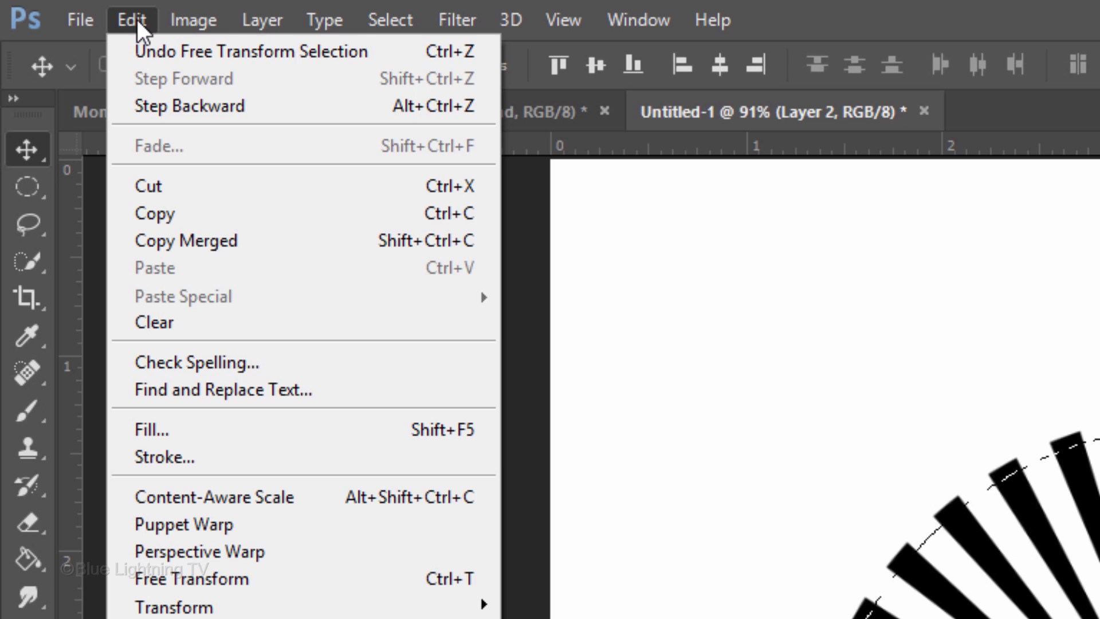
{"action": "left_click", "coordinate": [215, 462]}
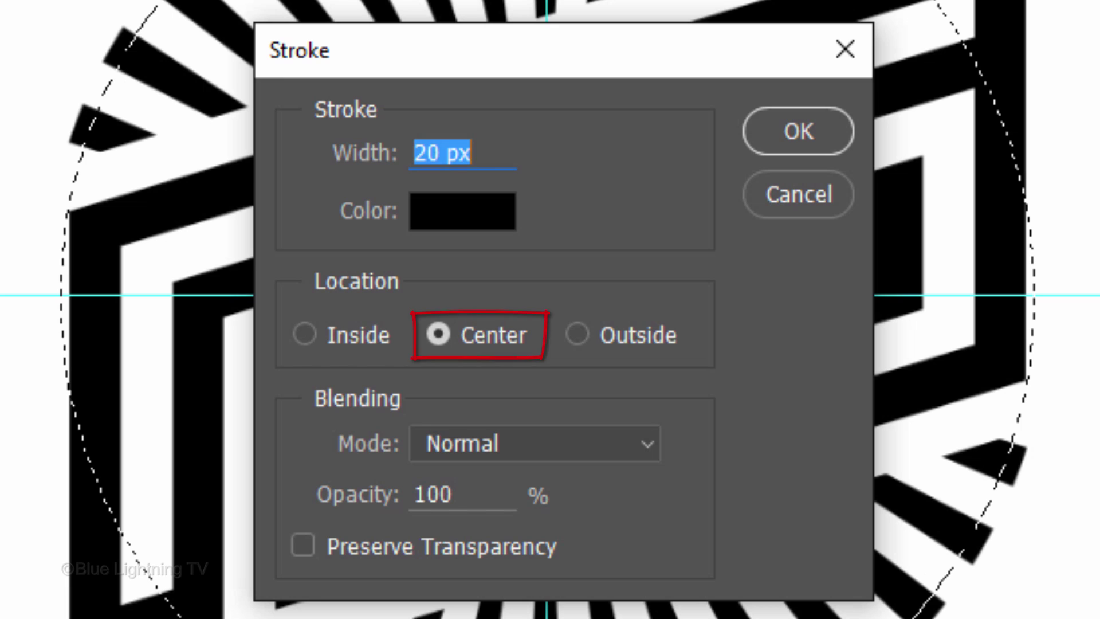
{"action": "left_click", "coordinate": [815, 139]}
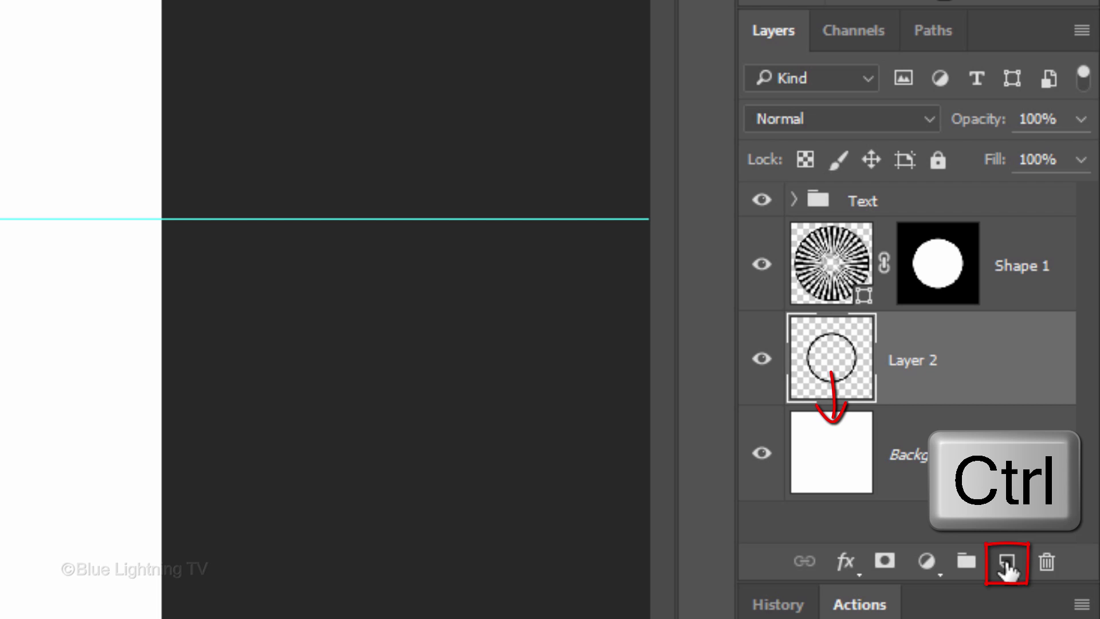
- Add an empty layer below Layer 2 and draw a centred square selection enclosing the whole logo
{"action": "left_click", "coordinate": [1006, 564], "text": "ctrl"}
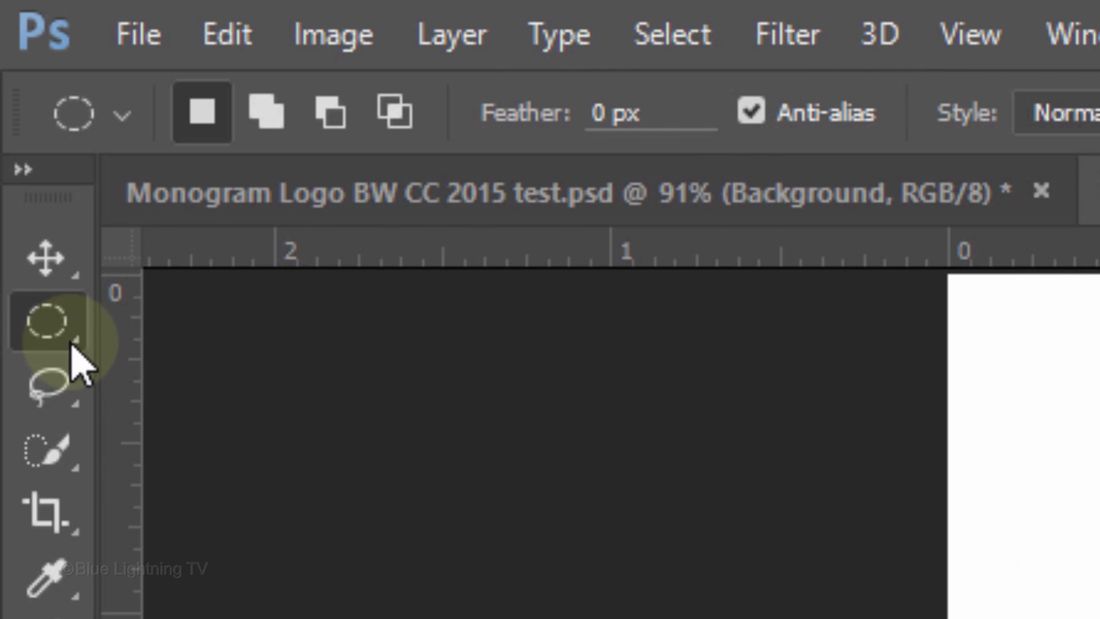
{"action": "left_click", "coordinate": [58, 331]}
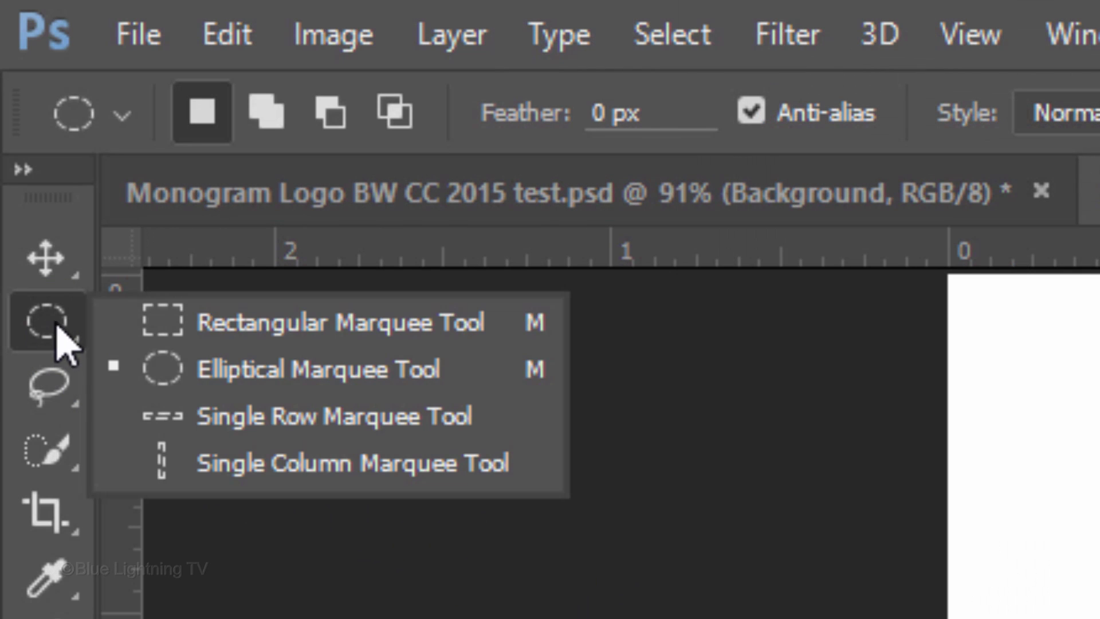
{"action": "left_click", "coordinate": [344, 331]}
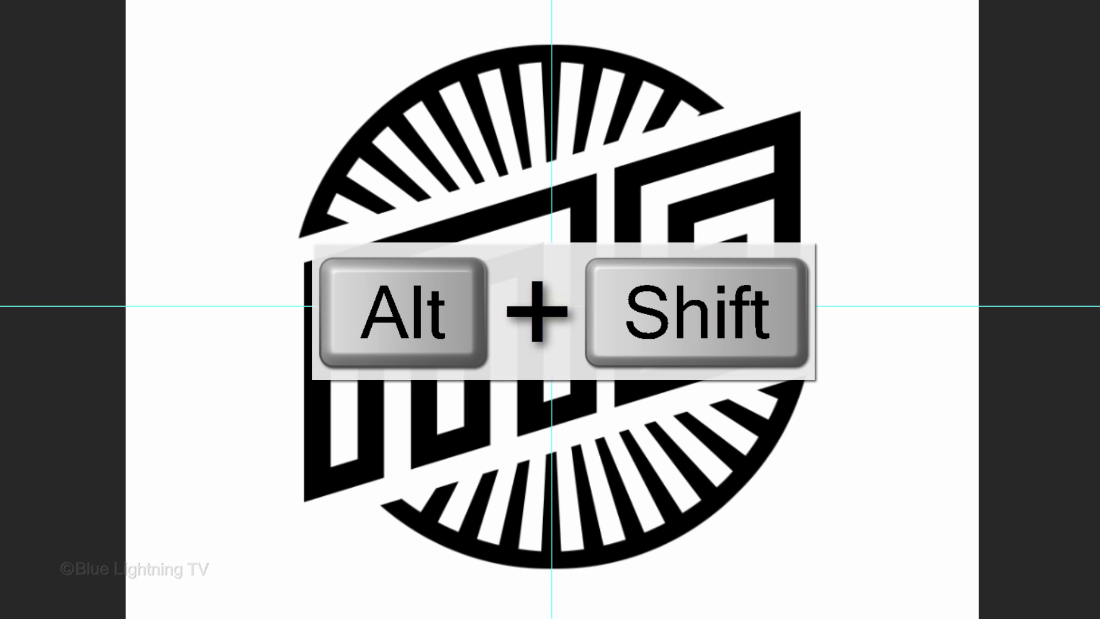
{"action": "left_click_drag", "start_coordinate": [551, 306], "coordinate": [837, 44]}
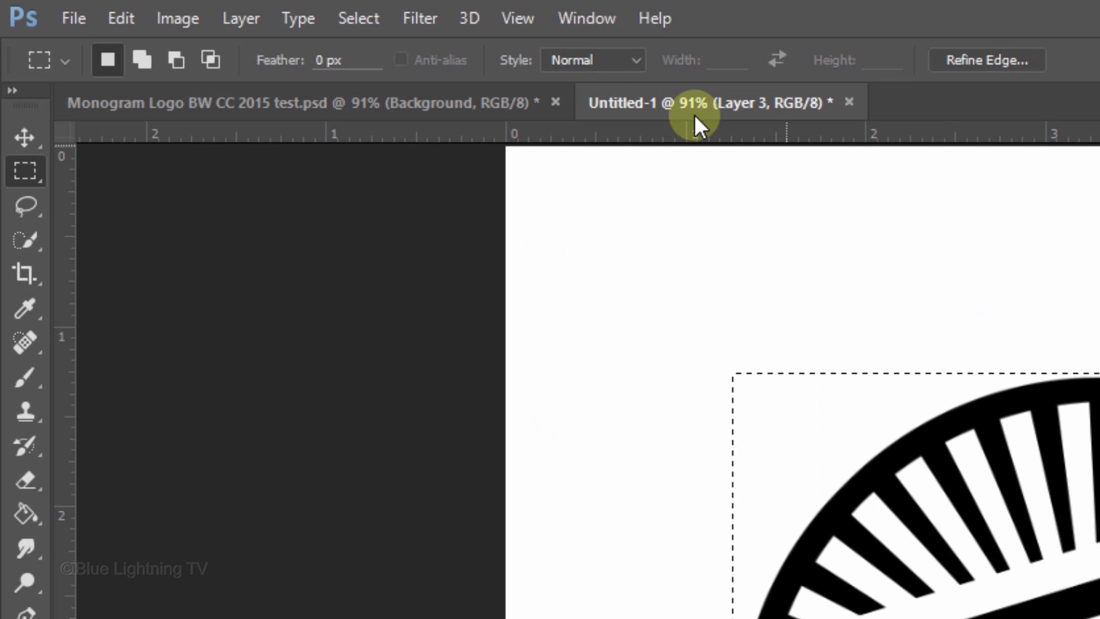
- Rotate the square selection -45° into a diamond
{"action": "left_click", "coordinate": [358, 15]}
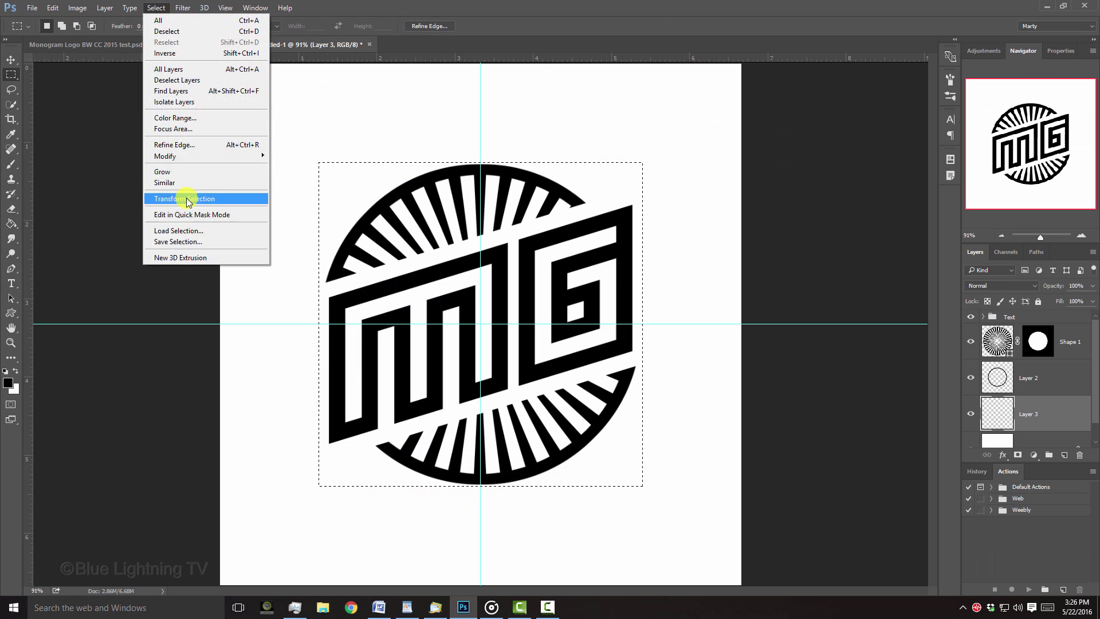
{"action": "left_click", "coordinate": [425, 457]}
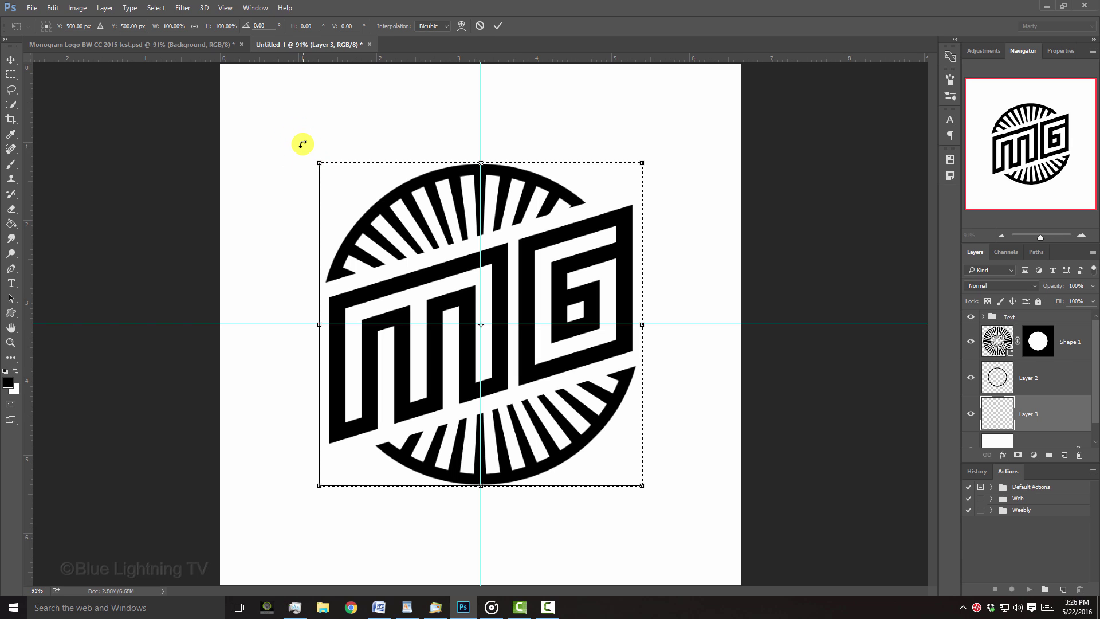
{"action": "key", "text": "shift"}
{"action": "left_click_drag", "start_coordinate": [302, 144], "coordinate": [215, 307]}
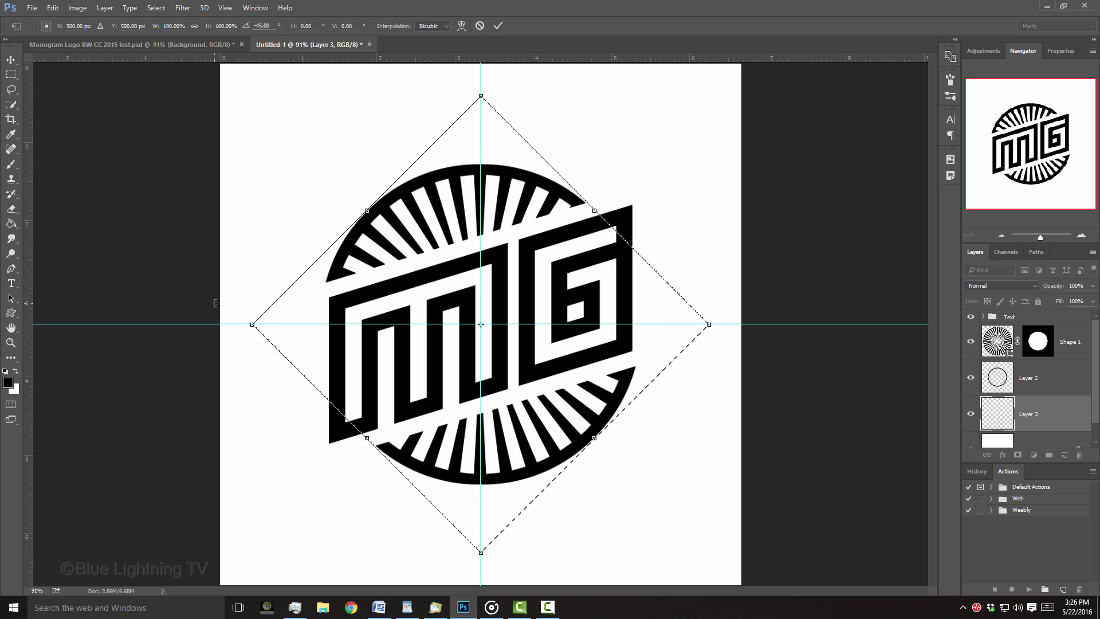
{"action": "key", "text": "Return"}
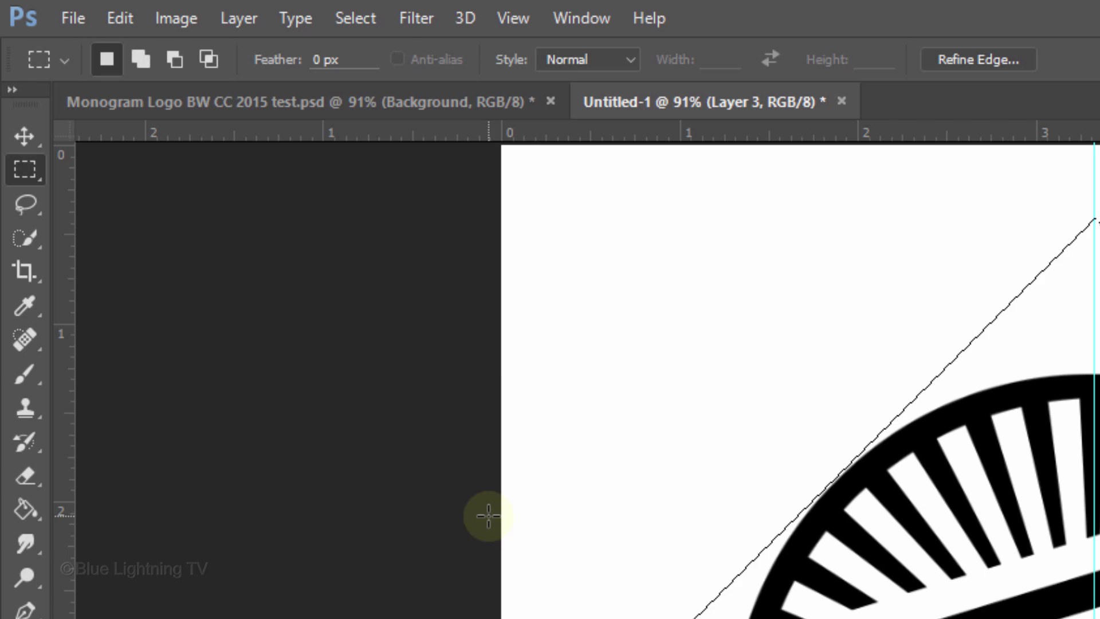
- Shrink the diamond selection evenly around its centre and shorten it slightly
{"action": "left_click", "coordinate": [156, 7]}
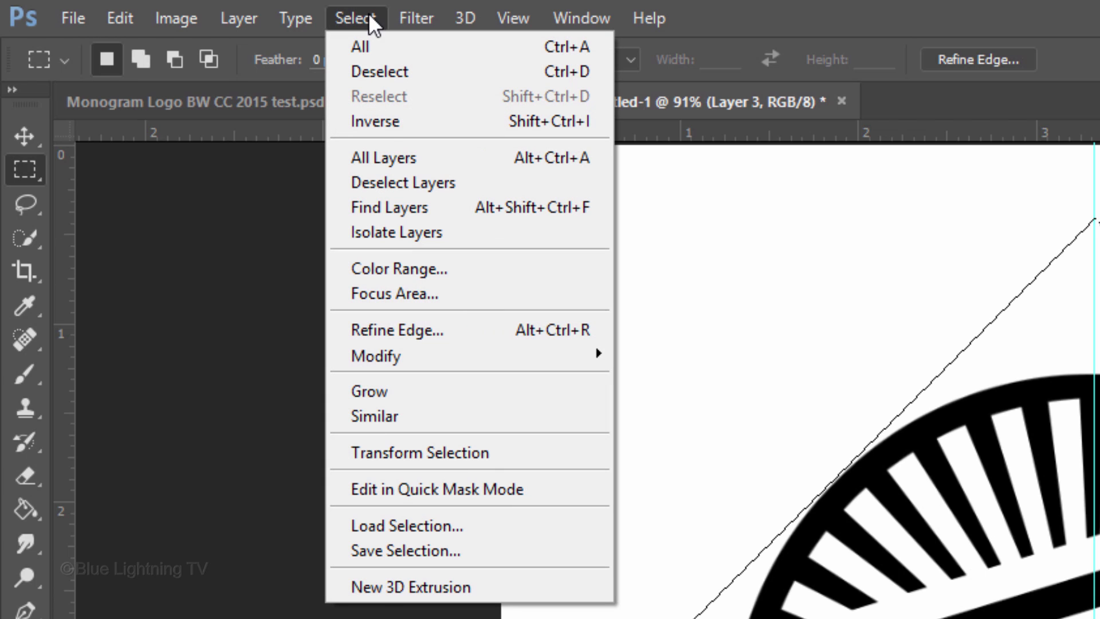
{"action": "left_click", "coordinate": [434, 452]}
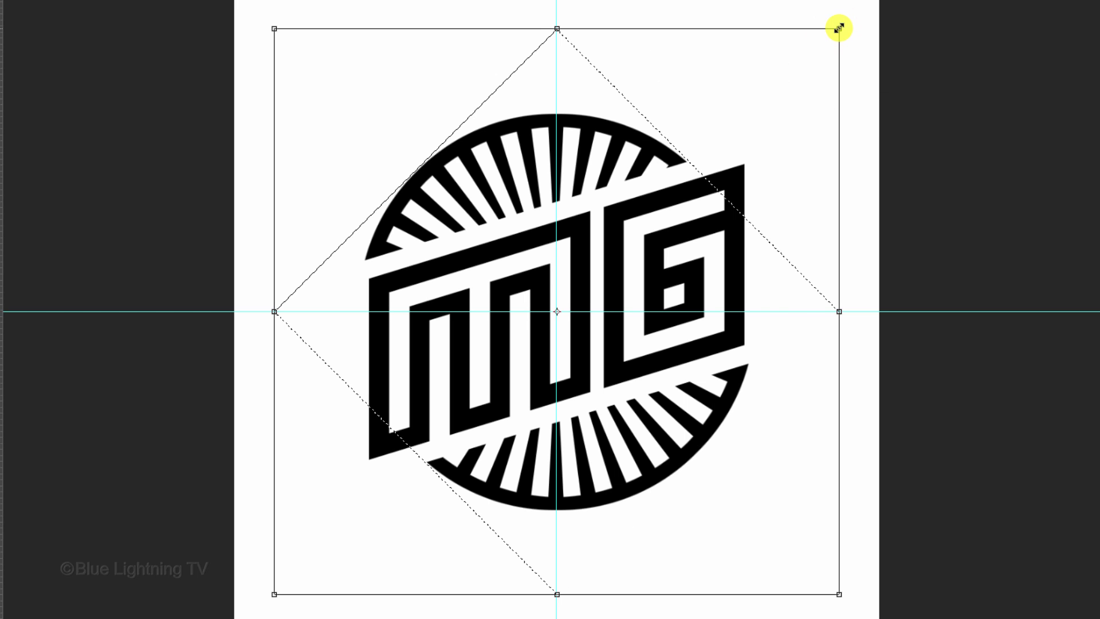
{"action": "left_click_drag", "start_coordinate": [838, 29], "coordinate": [829, 39]}
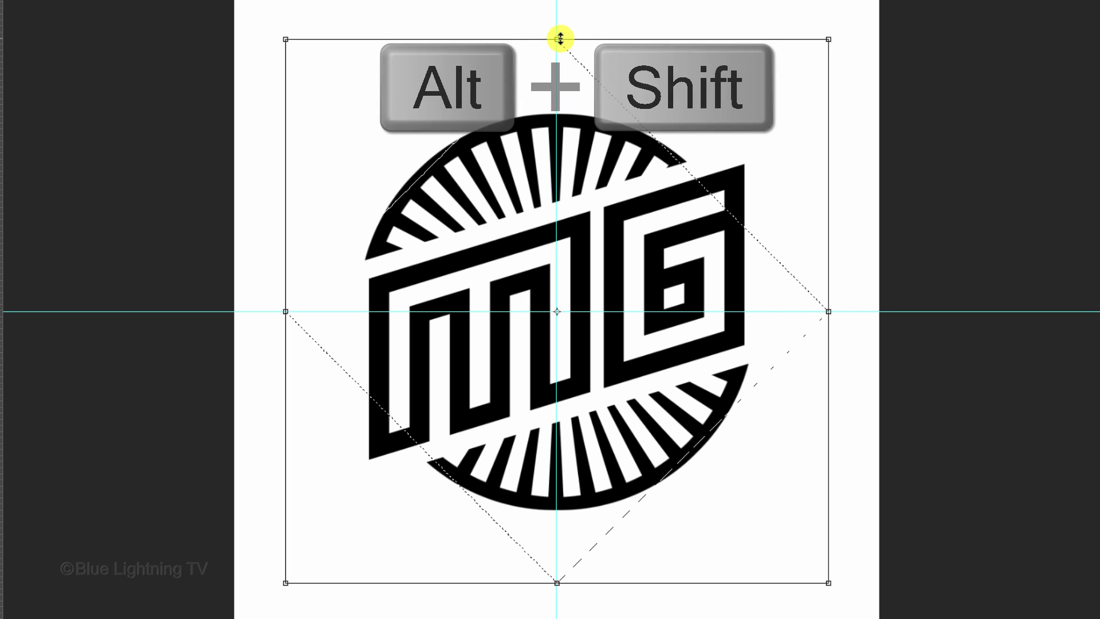
{"action": "left_click_drag", "start_coordinate": [560, 38], "coordinate": [565, 49]}
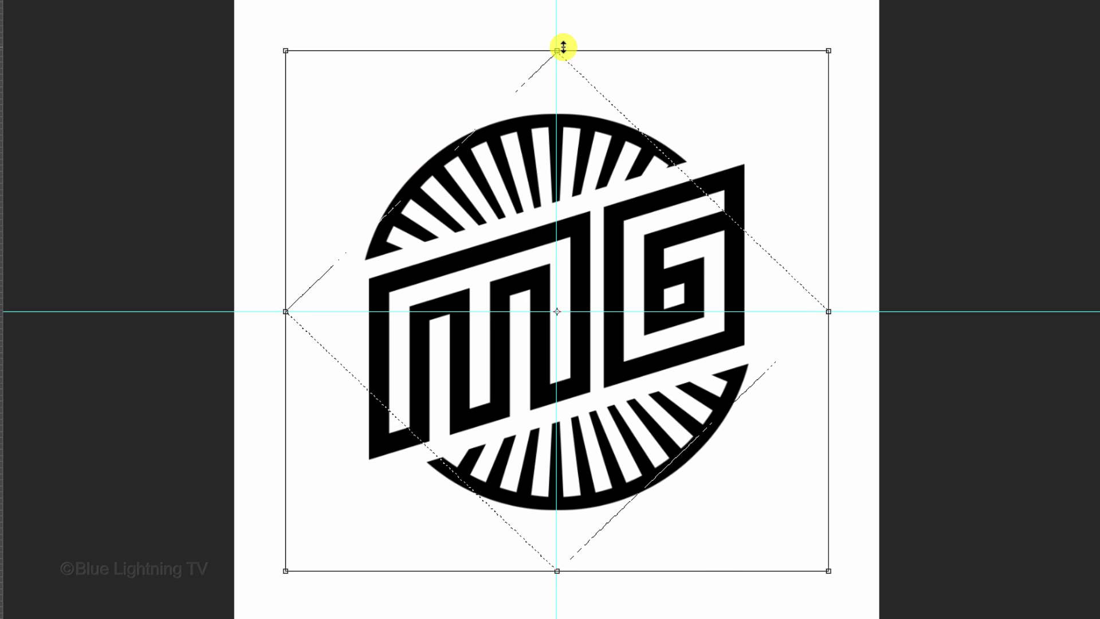
{"action": "key", "text": "Return"}
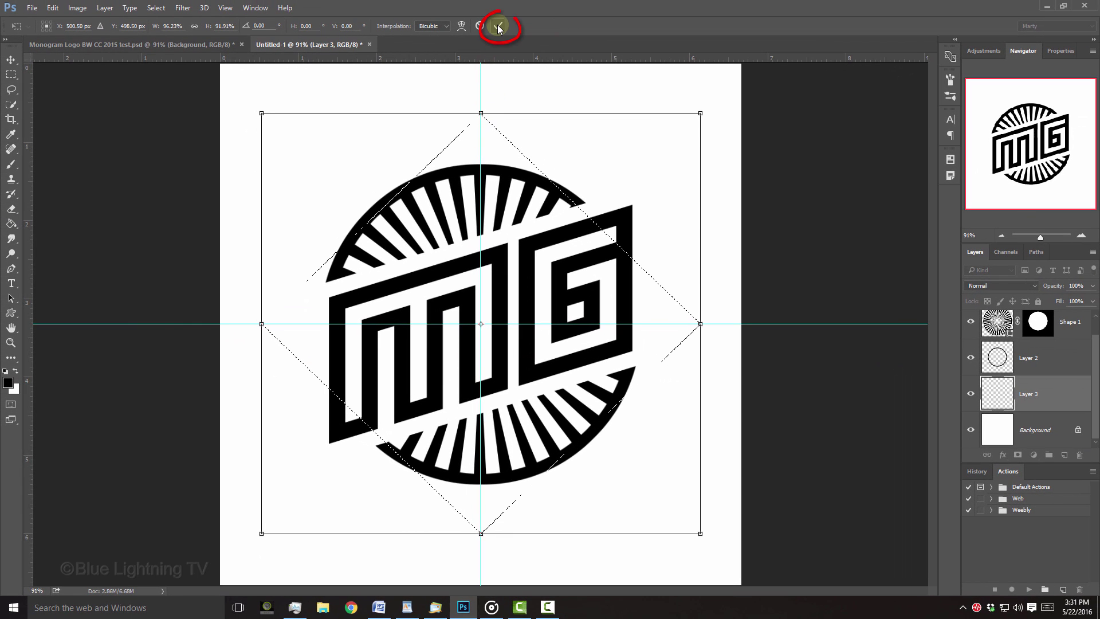
- Fill the diamond selection on Layer 3 with black and deselect
{"action": "left_click", "coordinate": [498, 25]}
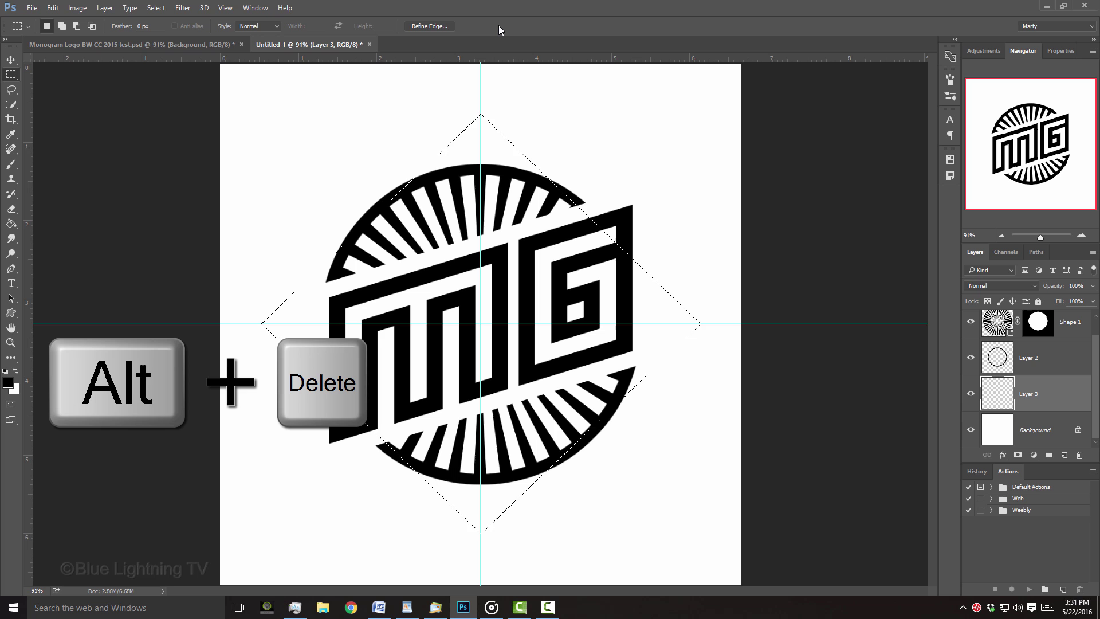
{"action": "key", "text": "alt+Delete"}
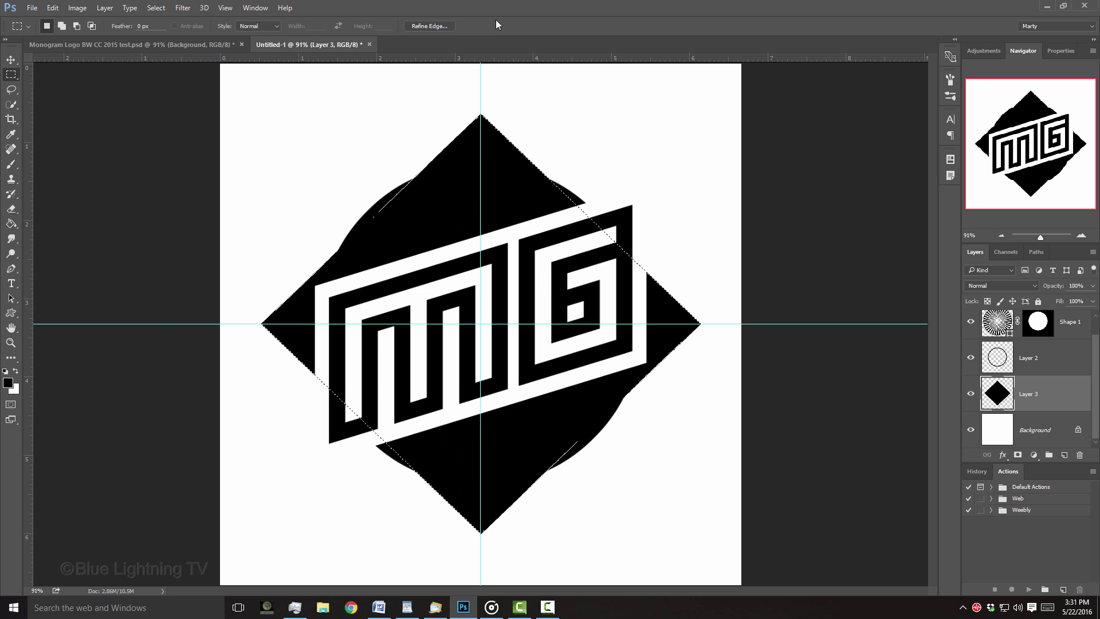
{"action": "key", "text": "ctrl+d"}
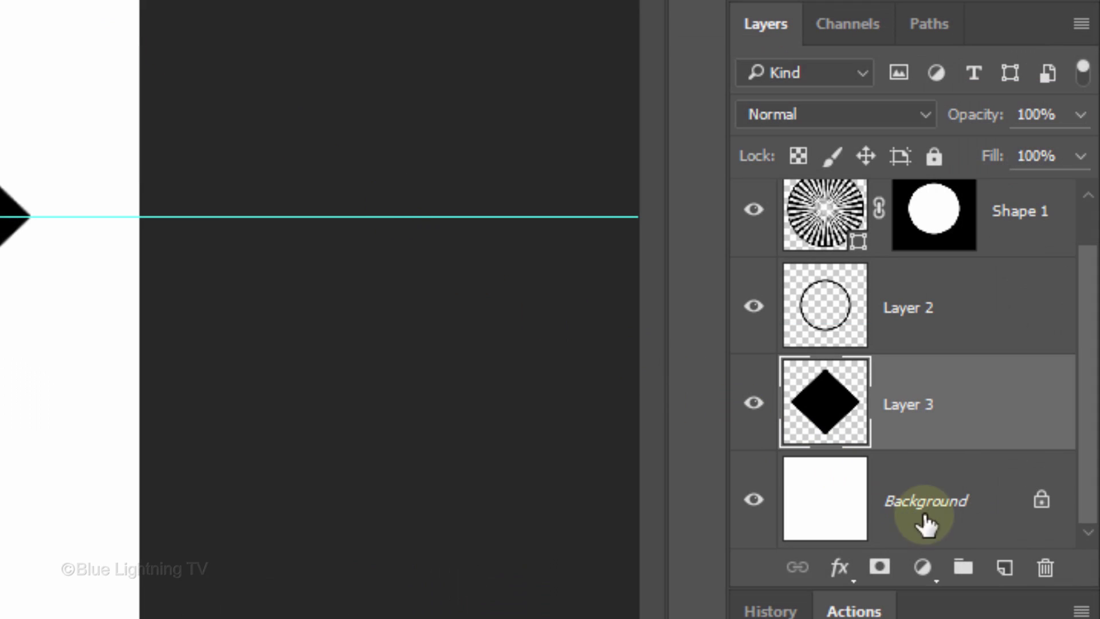
- On a new layer, fill Shape 1's mask circle, enlarged to about 107%, with white, then deselect
{"action": "left_click", "coordinate": [1006, 569]}
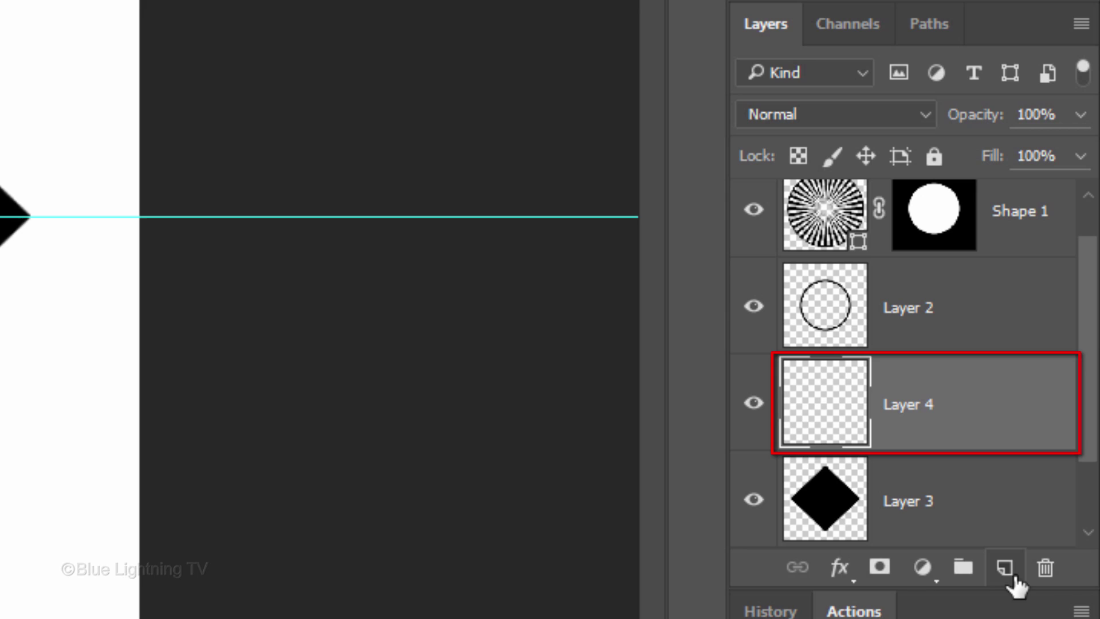
{"action": "left_click", "coordinate": [943, 226], "text": "ctrl"}
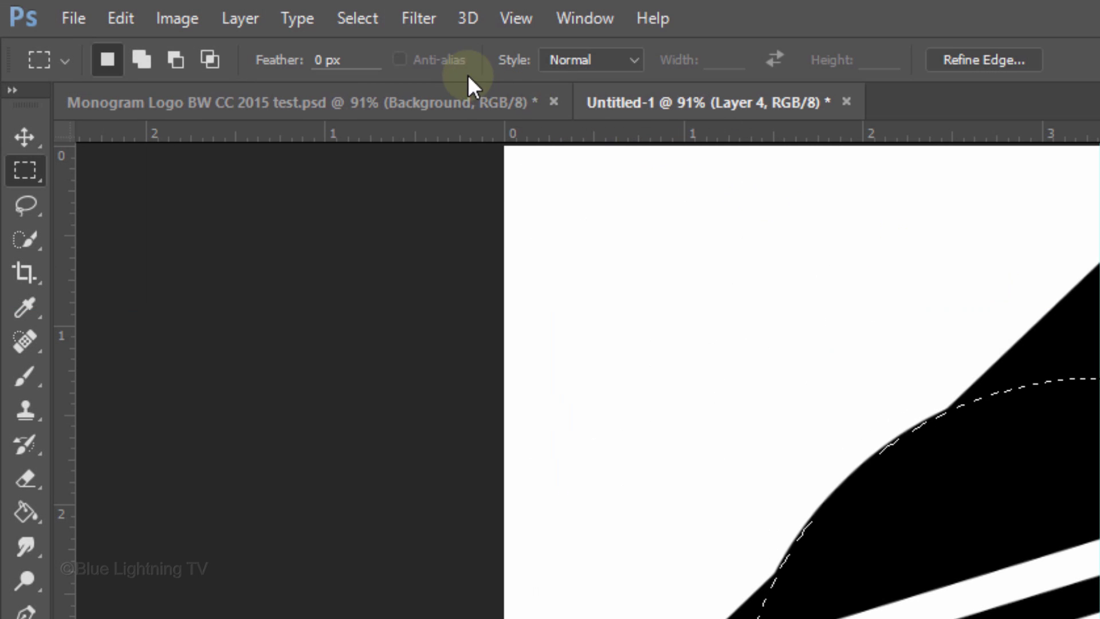
{"action": "left_click", "coordinate": [361, 18]}
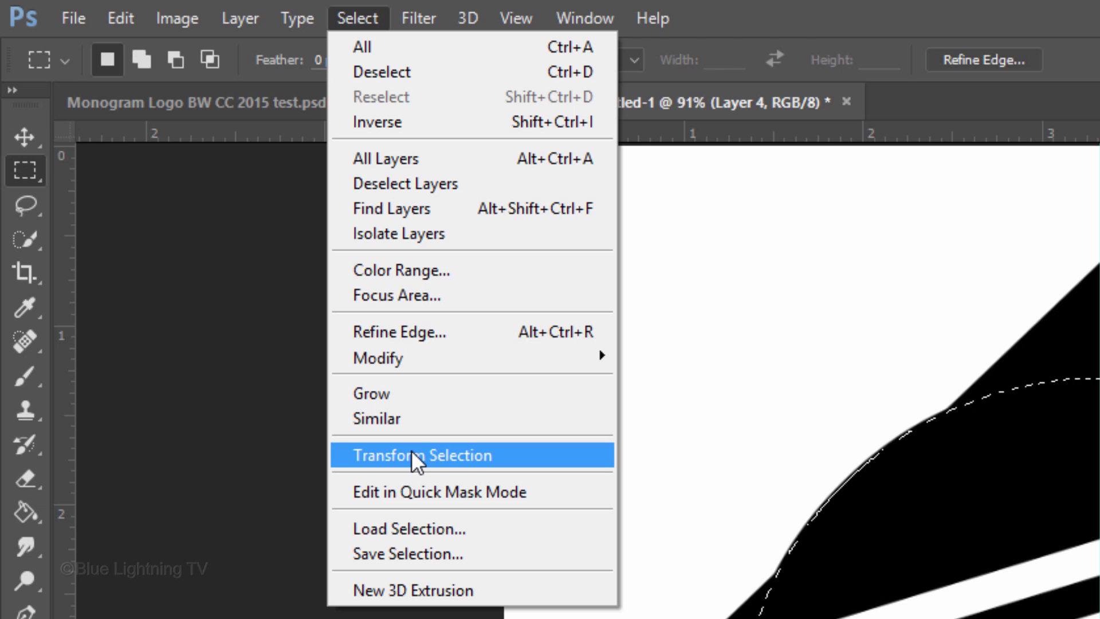
{"action": "left_click", "coordinate": [411, 449]}
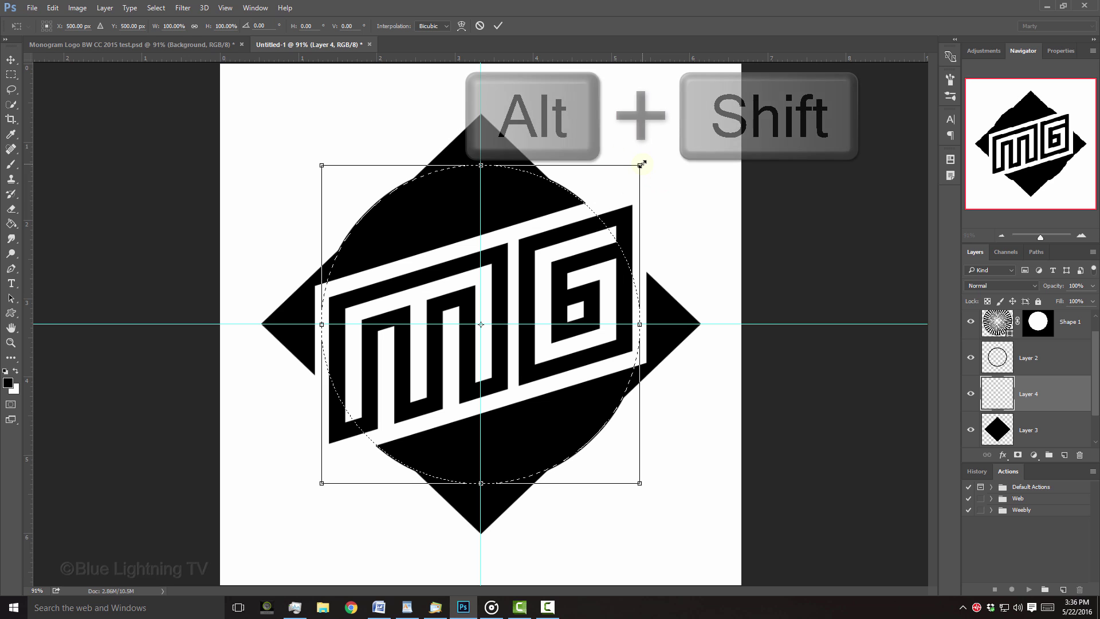
{"action": "left_click_drag", "start_coordinate": [643, 164], "coordinate": [651, 155]}
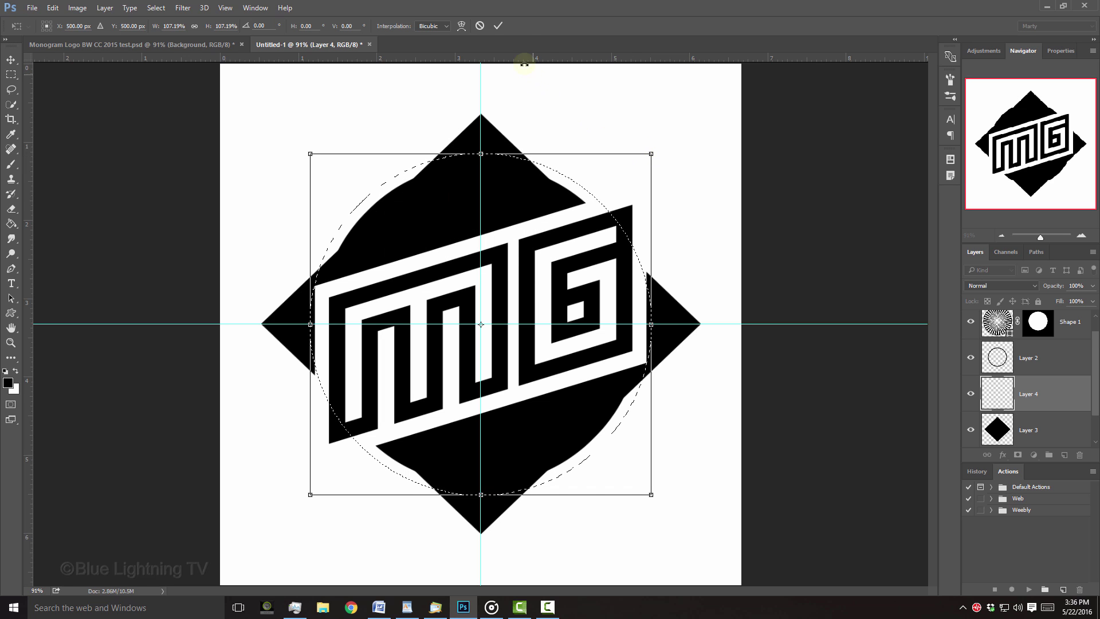
{"action": "left_click", "coordinate": [497, 23]}
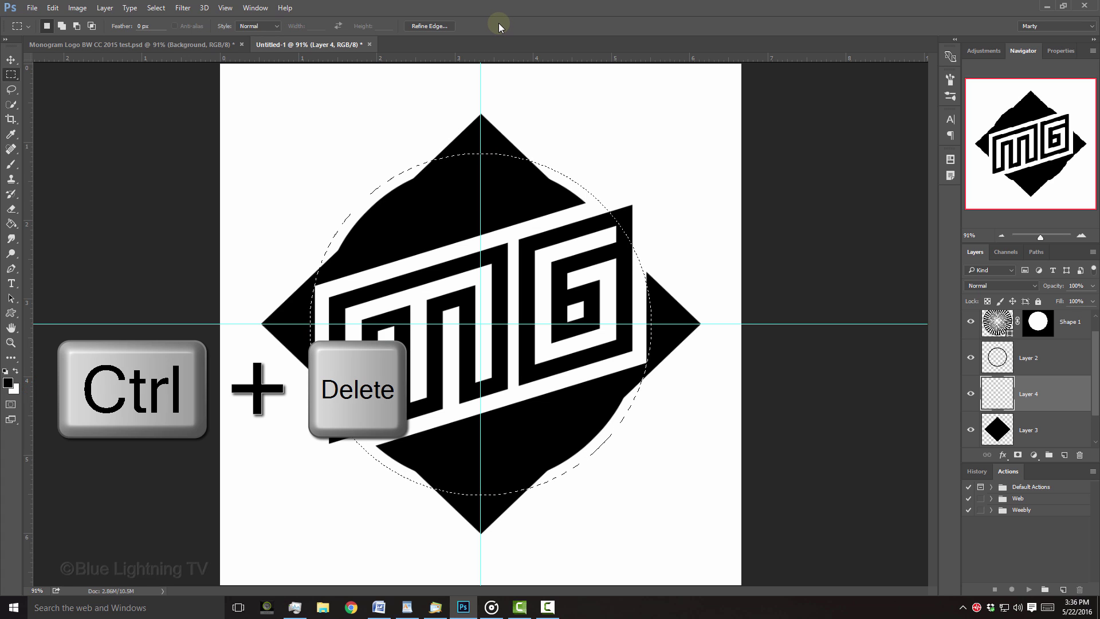
{"action": "key", "text": "ctrl+Delete"}
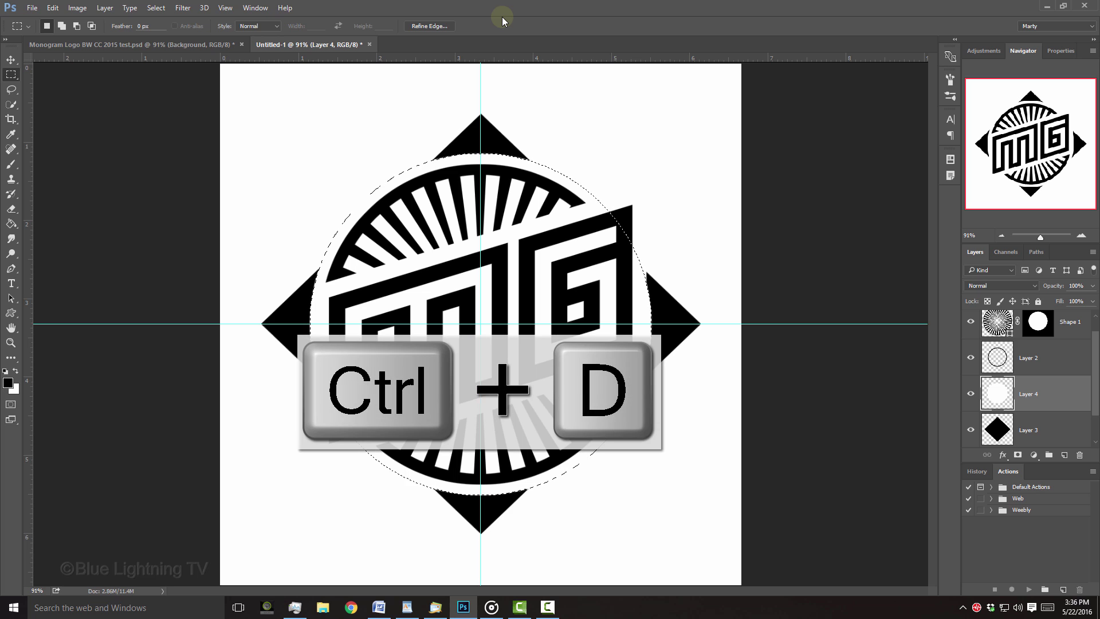
{"action": "key", "text": "ctrl+d"}
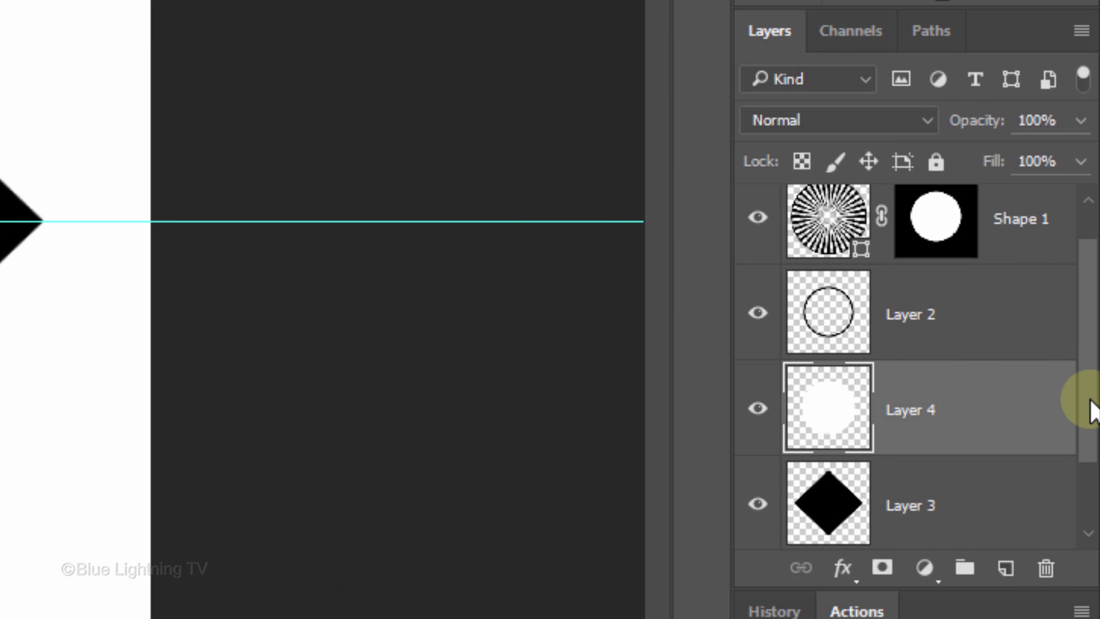
- Add a new empty layer directly above the Background layer
{"action": "left_click_drag", "start_coordinate": [1090, 404], "coordinate": [1090, 494]}
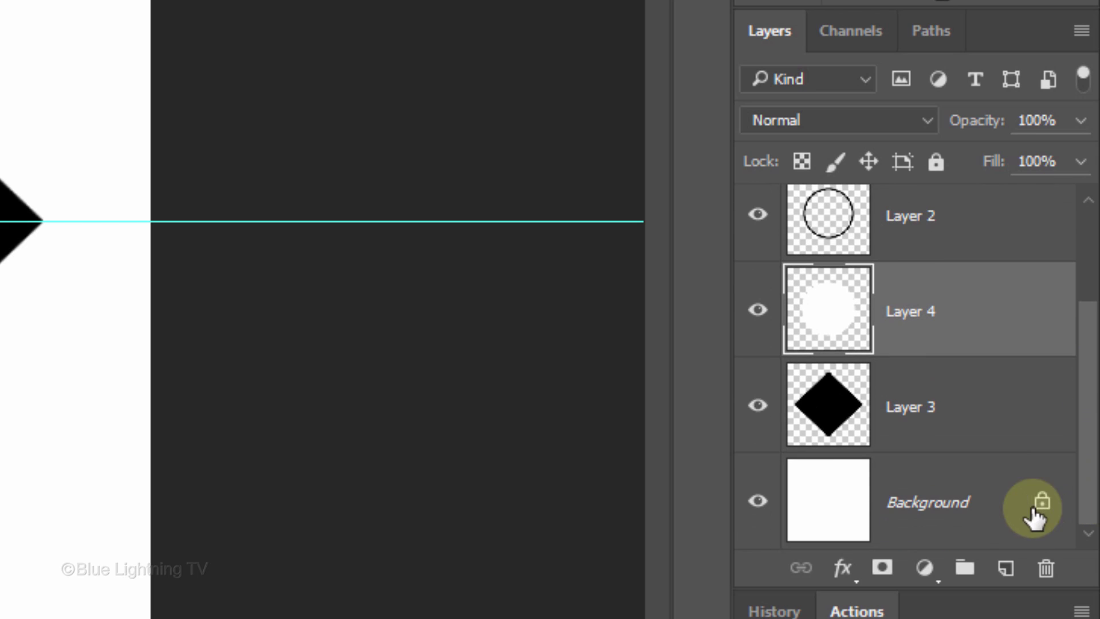
{"action": "left_click", "coordinate": [827, 512]}
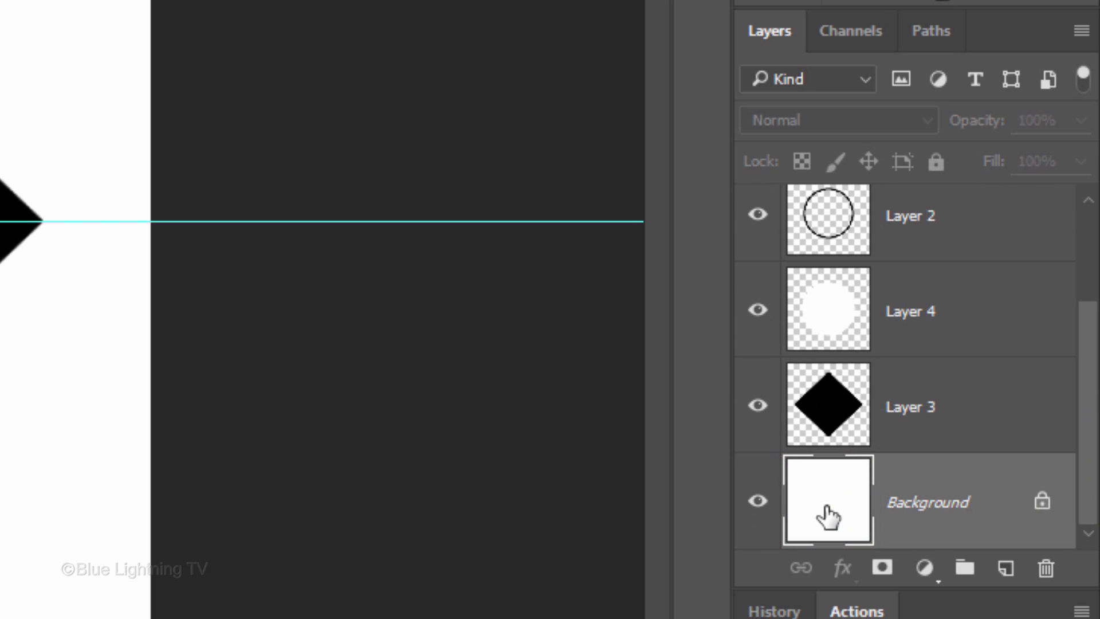
{"action": "left_click", "coordinate": [1007, 570]}
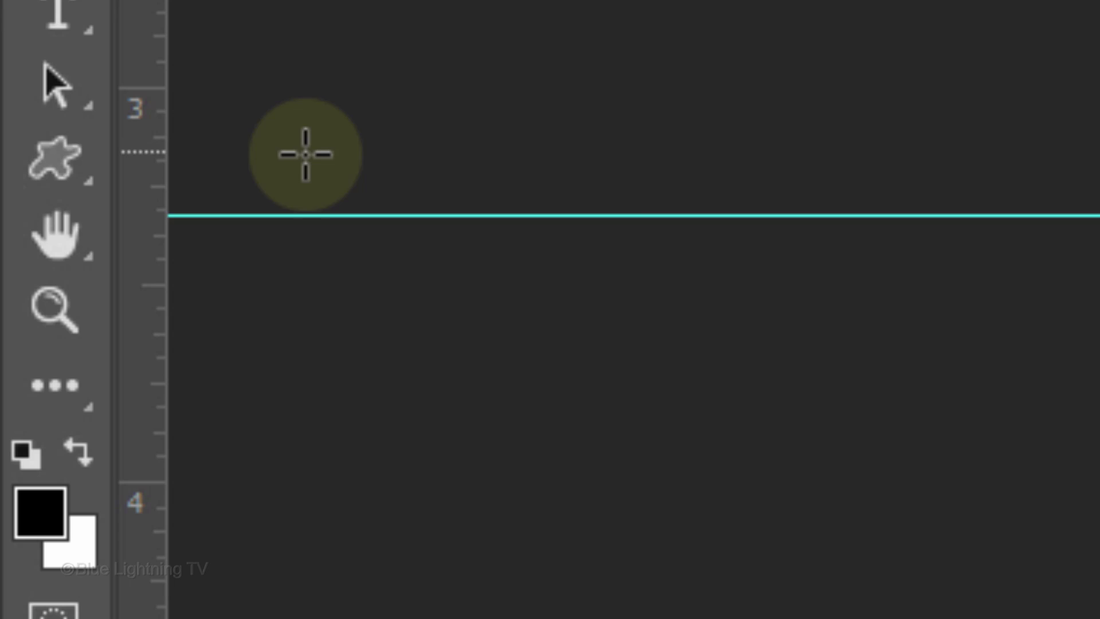
- Set the Polygon Tool to a 75-sided star with sides indented 40%
{"action": "left_click", "coordinate": [41, 158]}
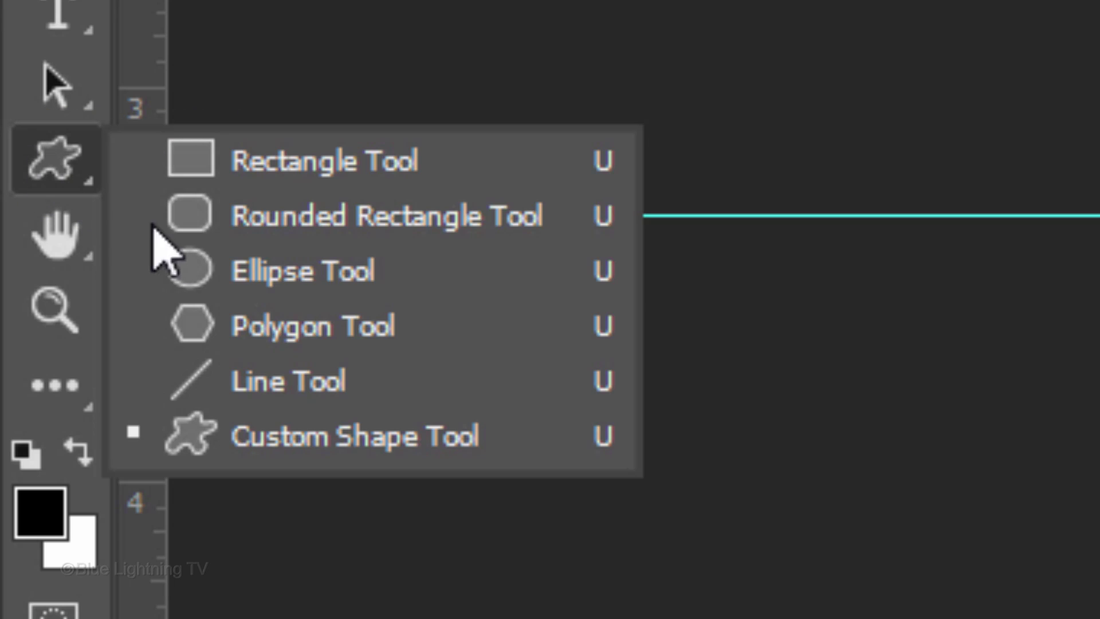
{"action": "left_click", "coordinate": [357, 329]}
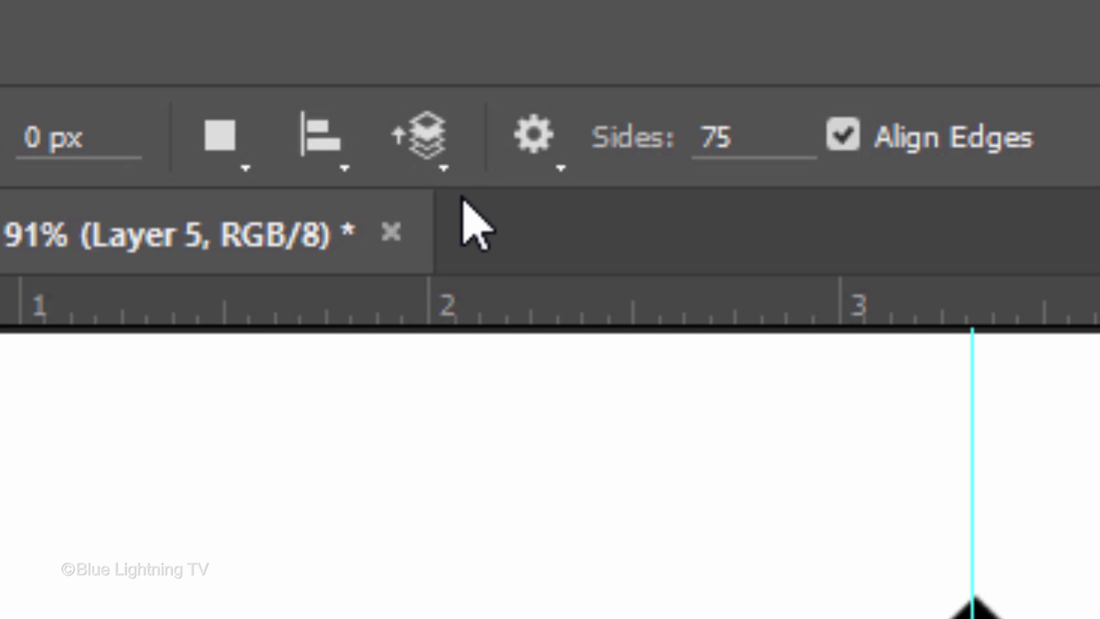
{"action": "left_click", "coordinate": [553, 155]}
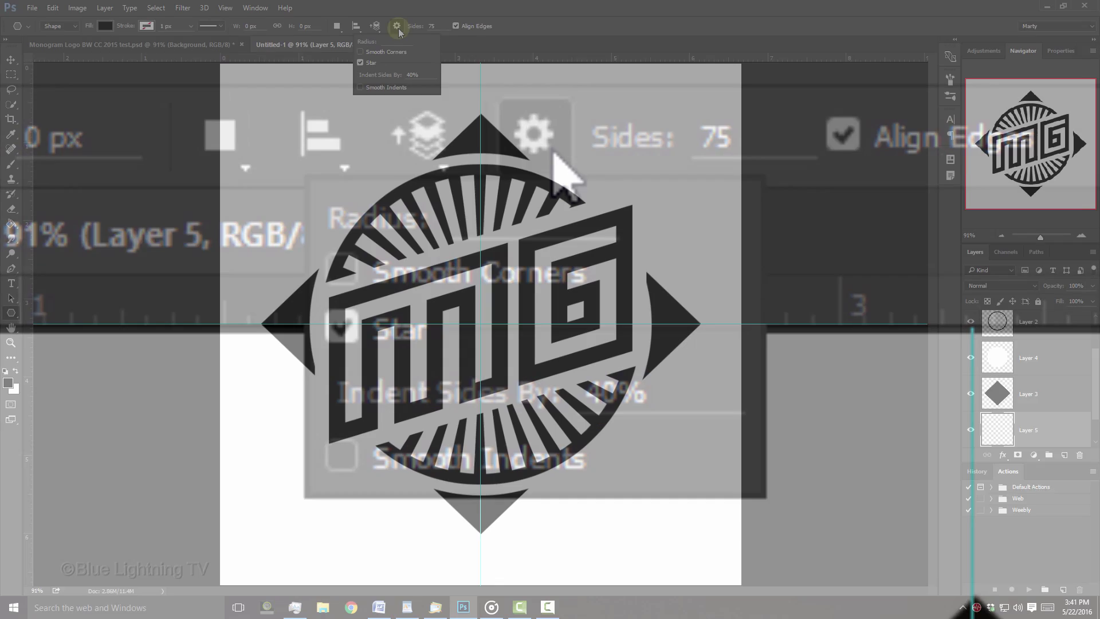
{"action": "left_click", "coordinate": [538, 144]}
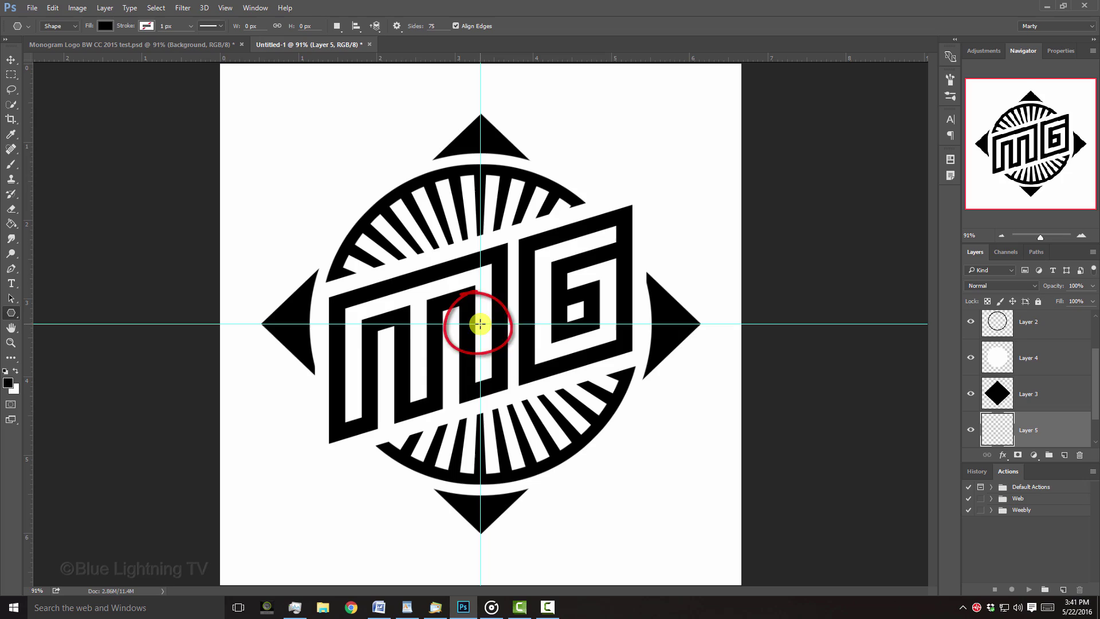
- Draw a 75-point star from the logo centre, rotated so its top spike meets the diamond's apex
{"action": "left_click_drag", "start_coordinate": [480, 324], "coordinate": [593, 147]}
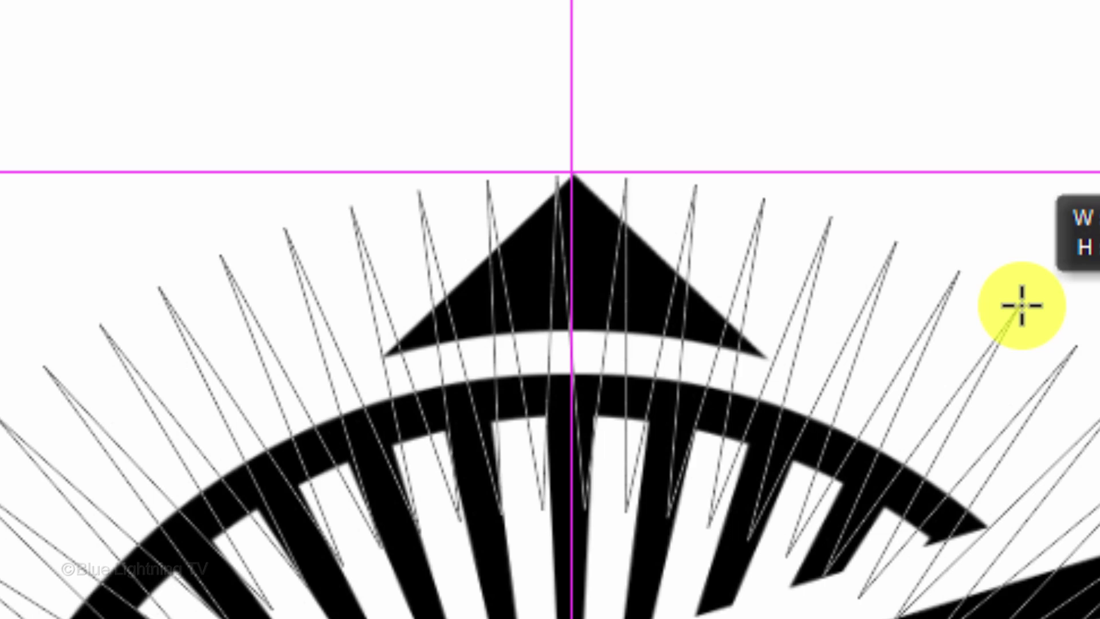
{"action": "left_click_drag", "start_coordinate": [1021, 306], "coordinate": [1022, 319]}
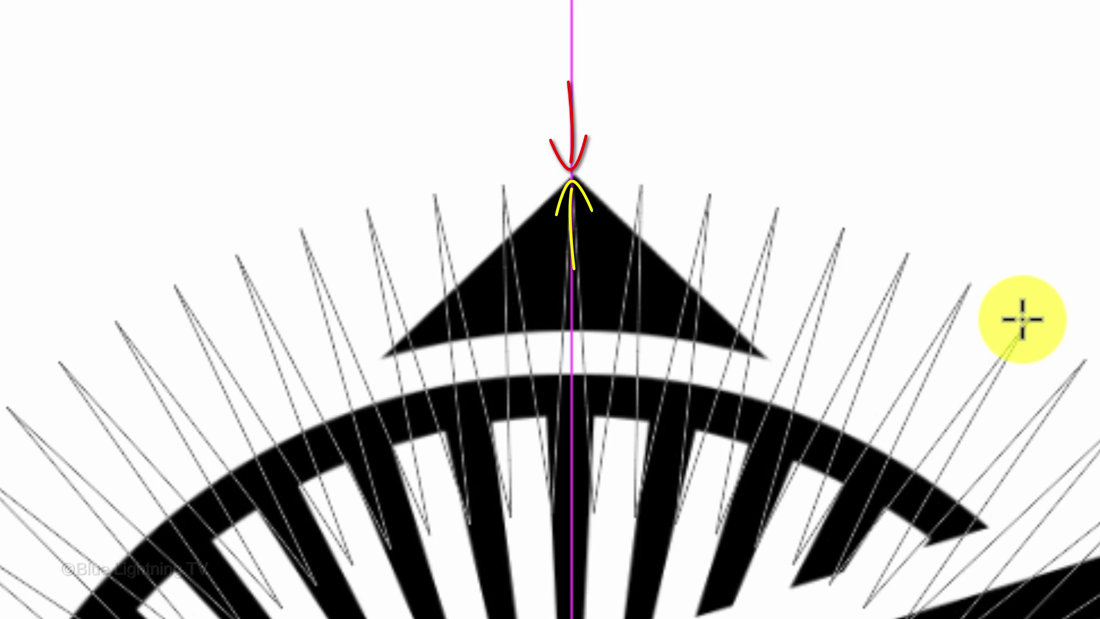
{"action": "left_click_drag", "start_coordinate": [1023, 319], "coordinate": [1016, 319]}
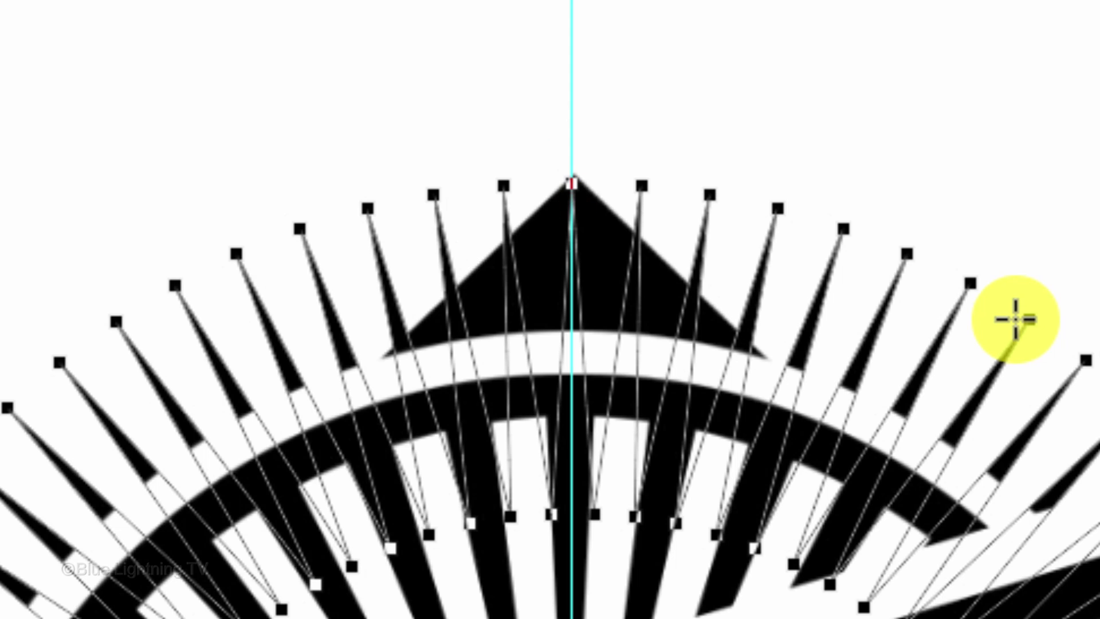
- Hide the guides and path anchor points with Ctrl+H
{"action": "key", "text": "ctrl+h"}
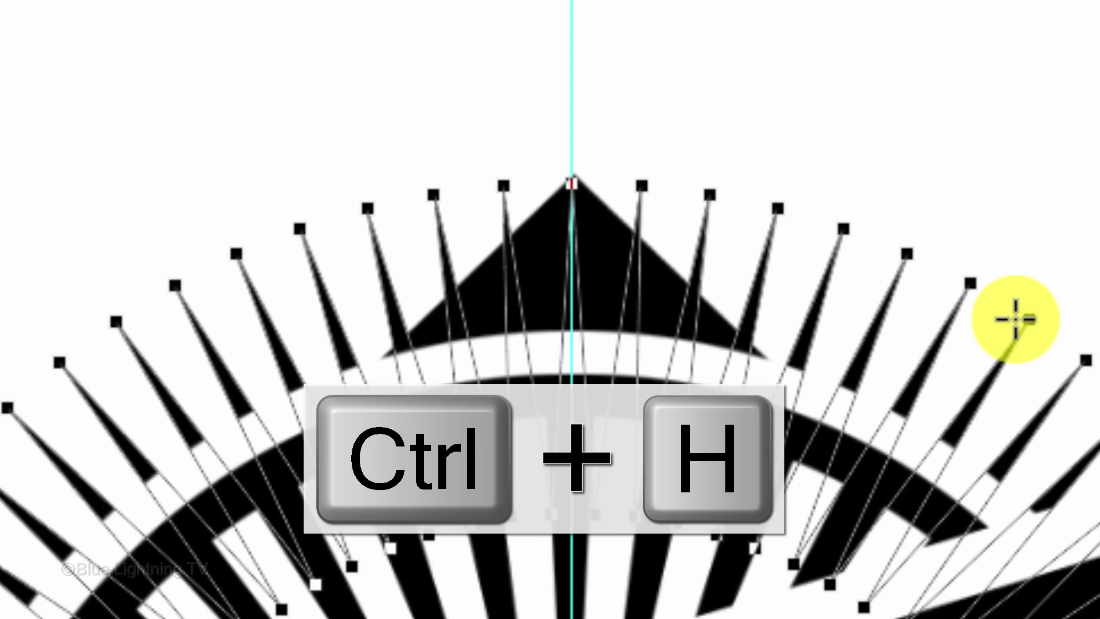